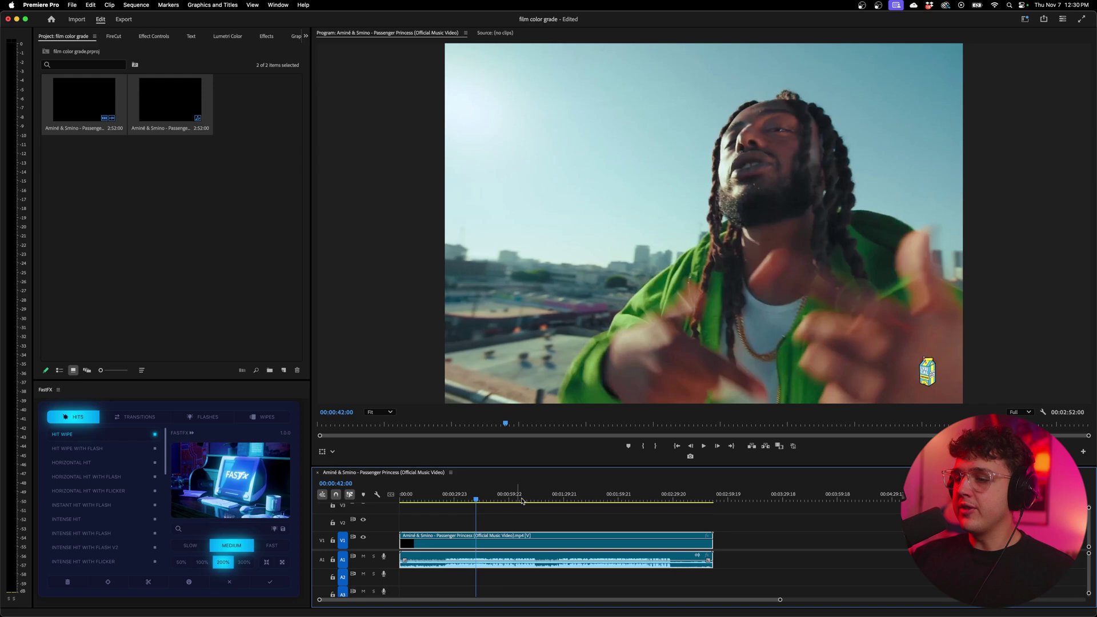
Scale the music video clip to about 121% and switch to the Lumetri Color panel.
drag(521, 500, 600, 501)
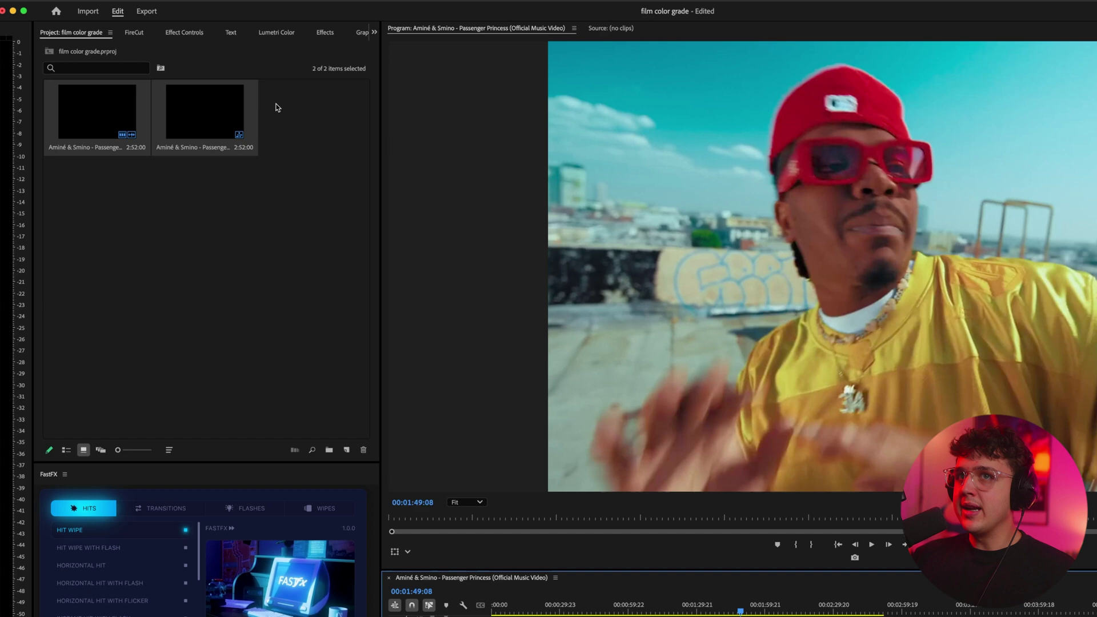
click(184, 33)
drag(129, 104, 137, 105)
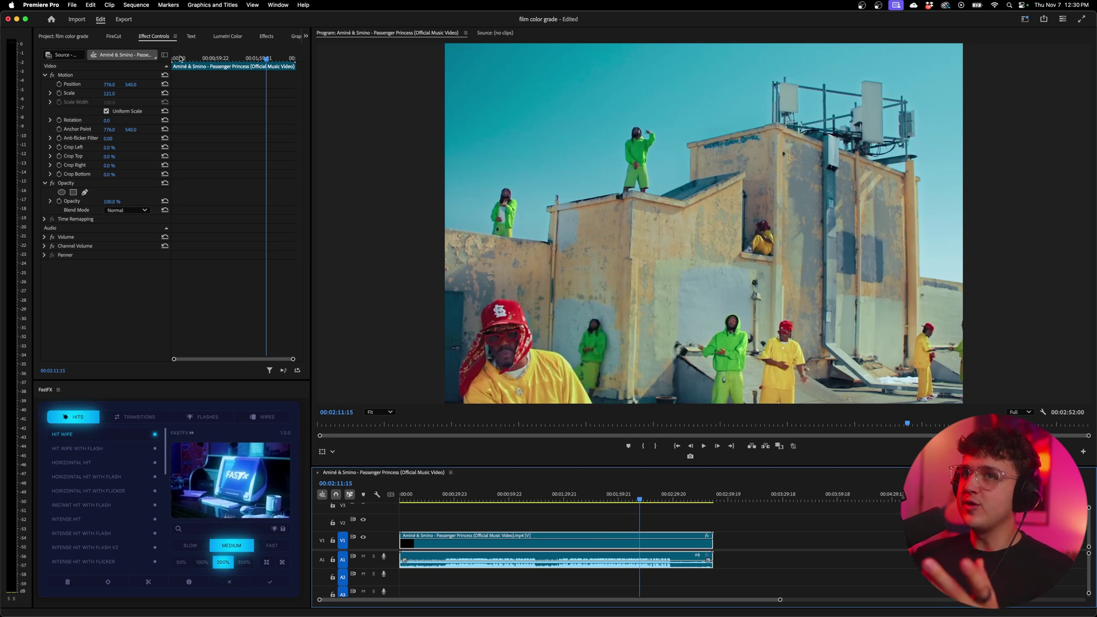
click(226, 36)
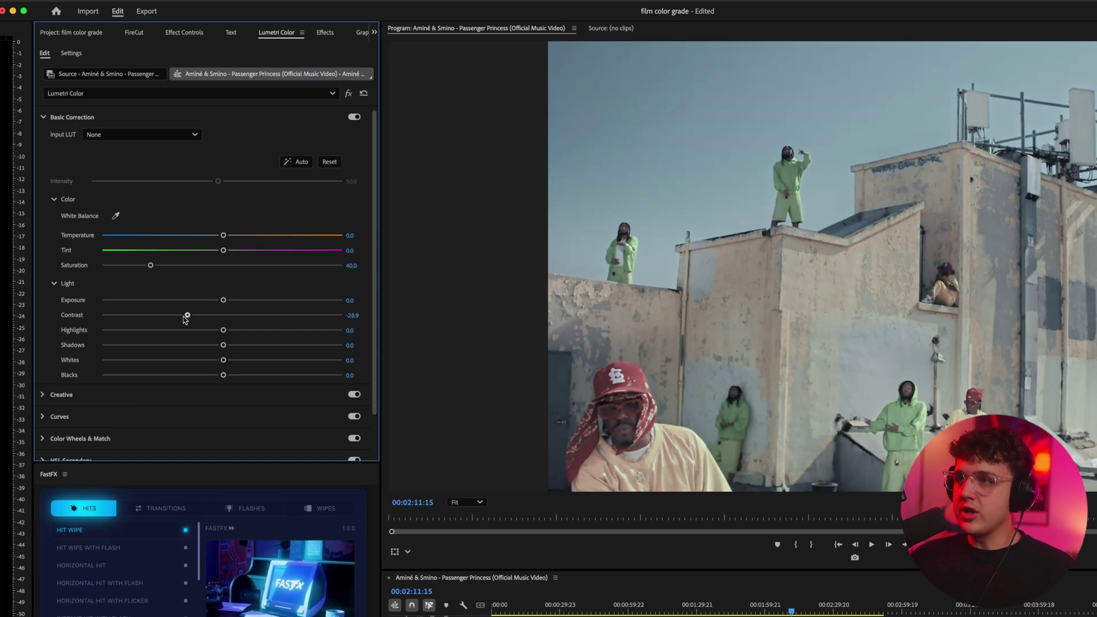
Drop contrast to -100, push shadows up to 100 and lower saturation to 32.4.
drag(184, 317, 21, 326)
drag(223, 345, 343, 345)
click(717, 612)
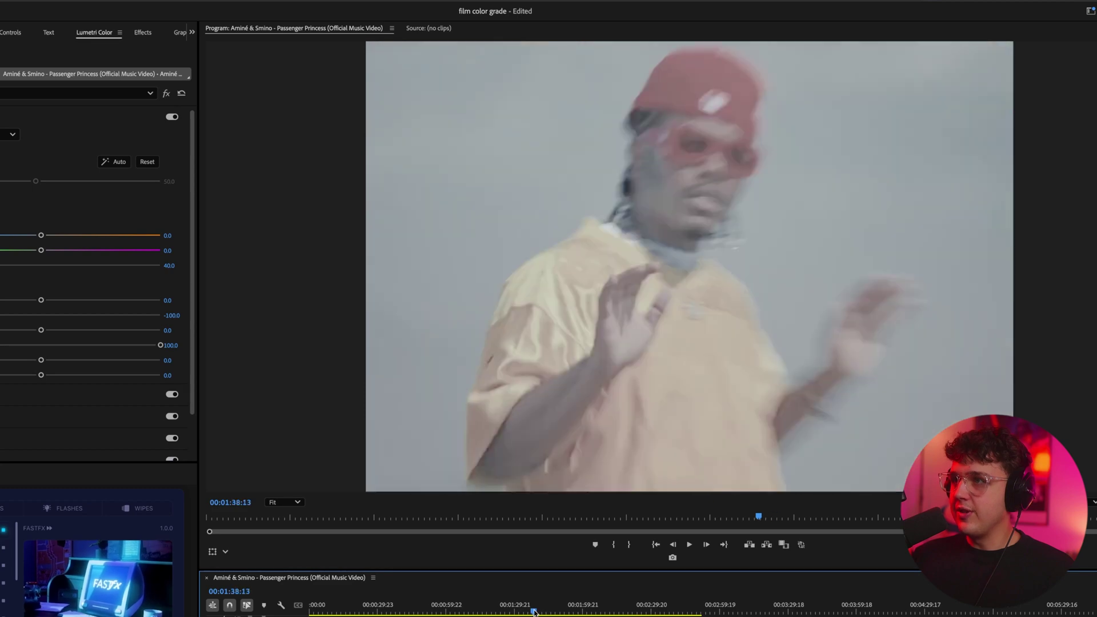
drag(534, 611, 512, 611)
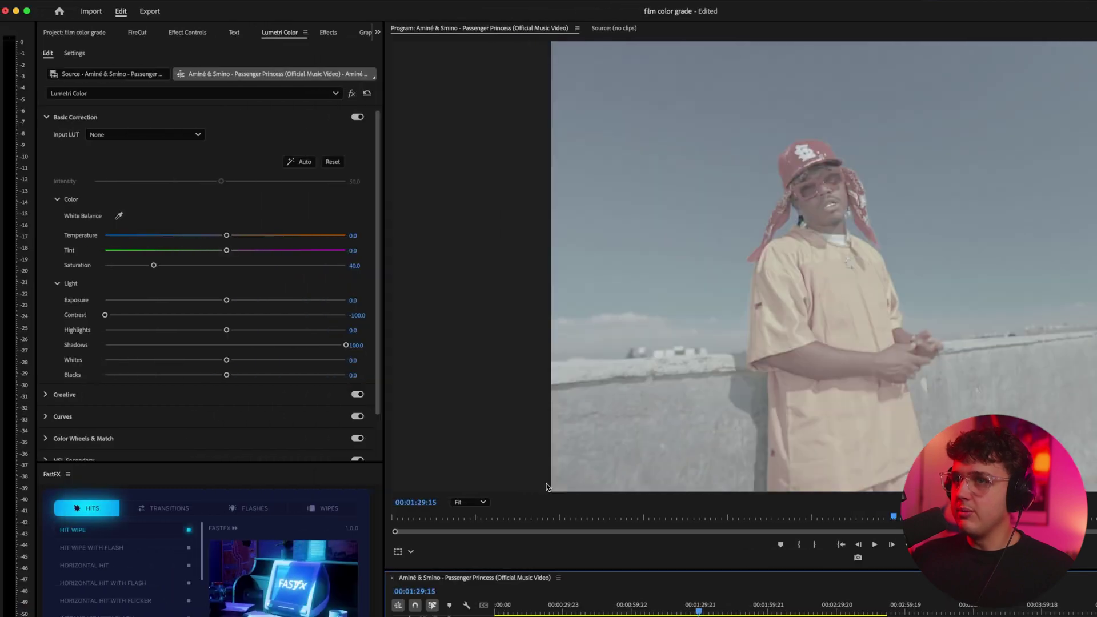
drag(151, 268, 143, 266)
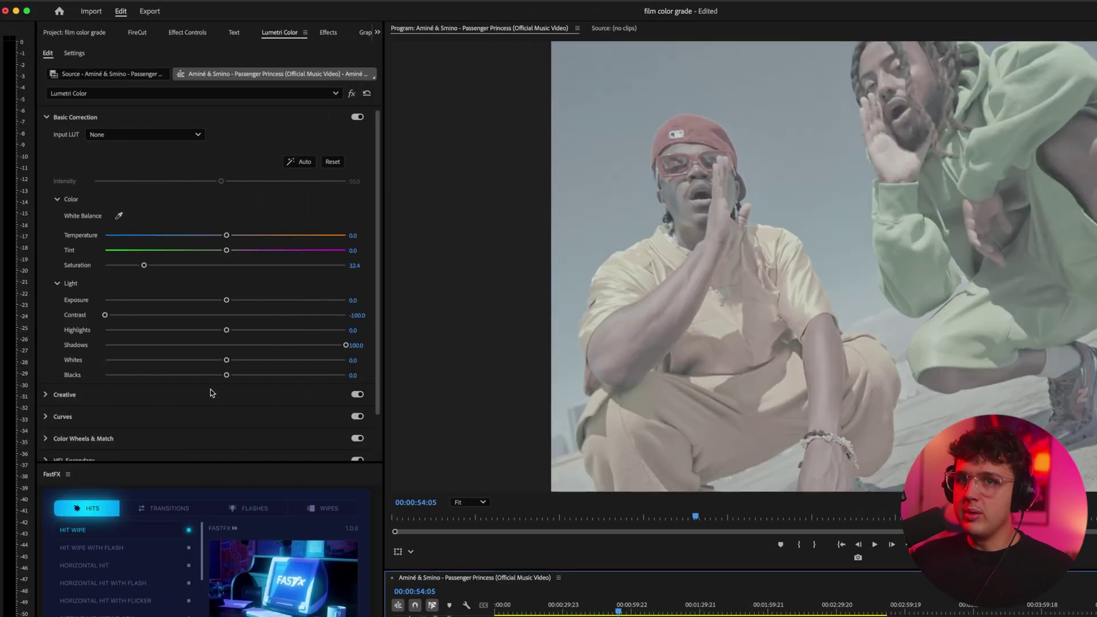
drag(105, 315, 108, 318)
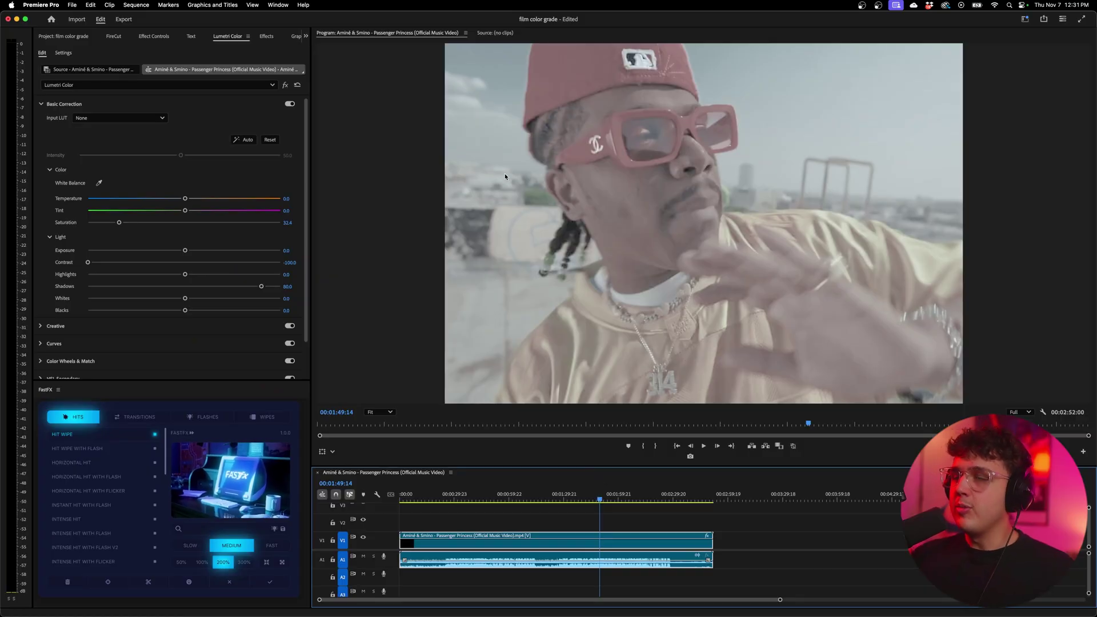
click(306, 35)
click(314, 51)
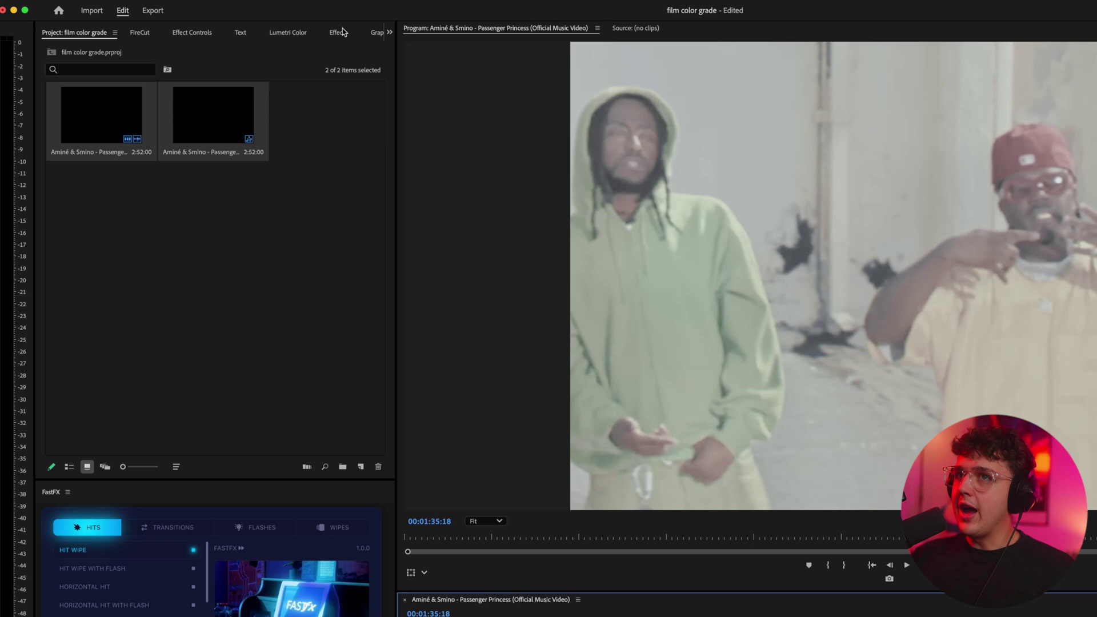
Find Dehancer Pro in the Effects panel and apply it to the music video clip.
key(shift+7)
text(dehancer)
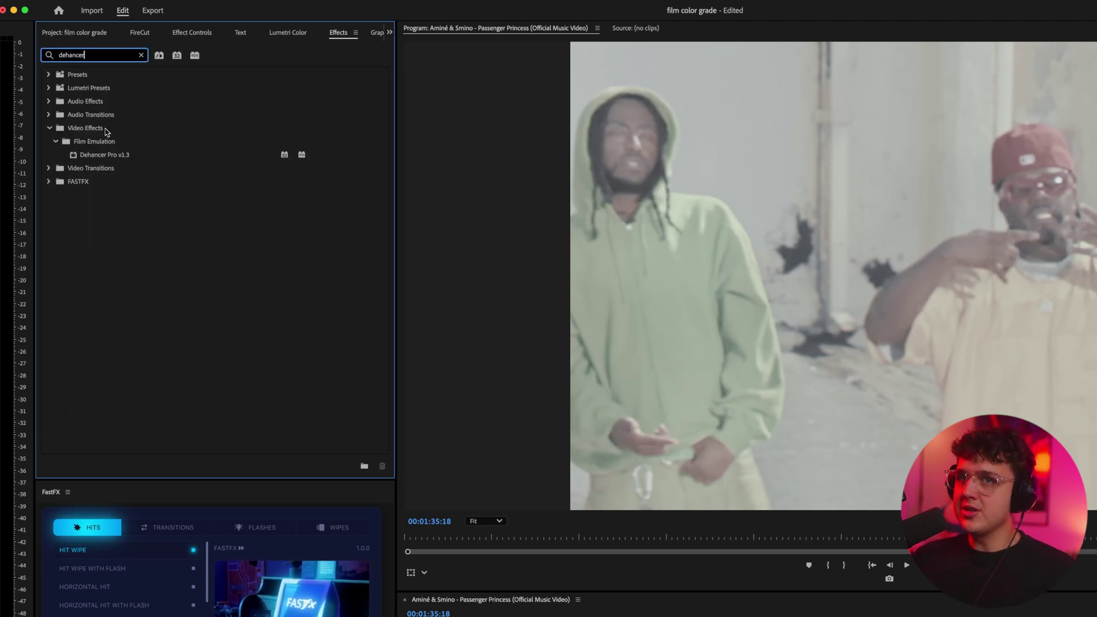
drag(104, 155, 716, 616)
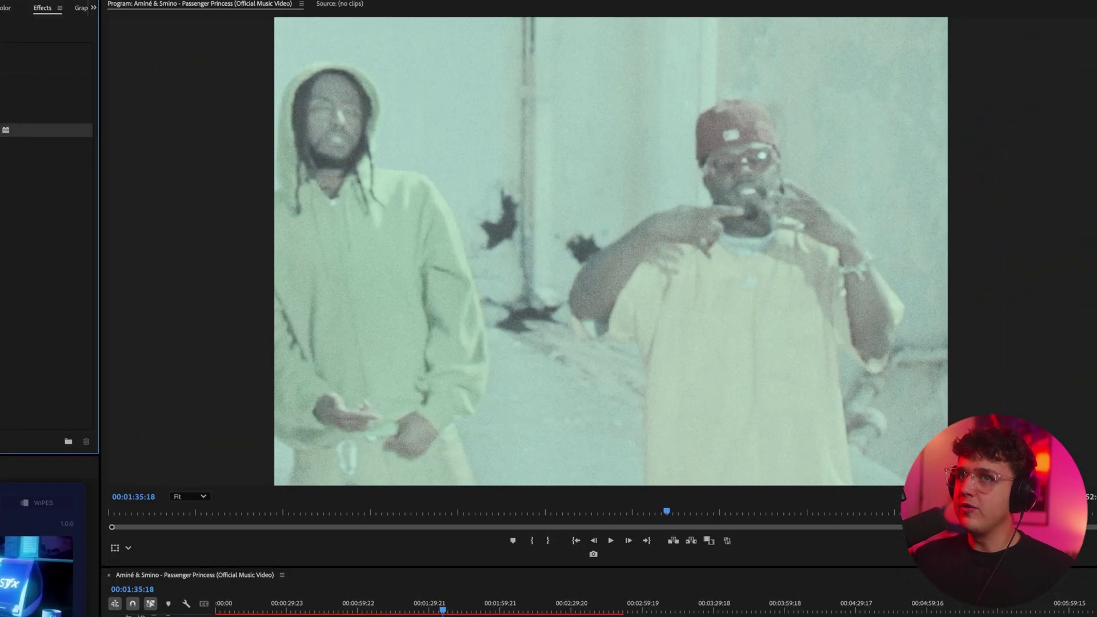
Choose a Kodak Portra film stock profile in Dehancer and raise contrast to 60.
key(shift+5)
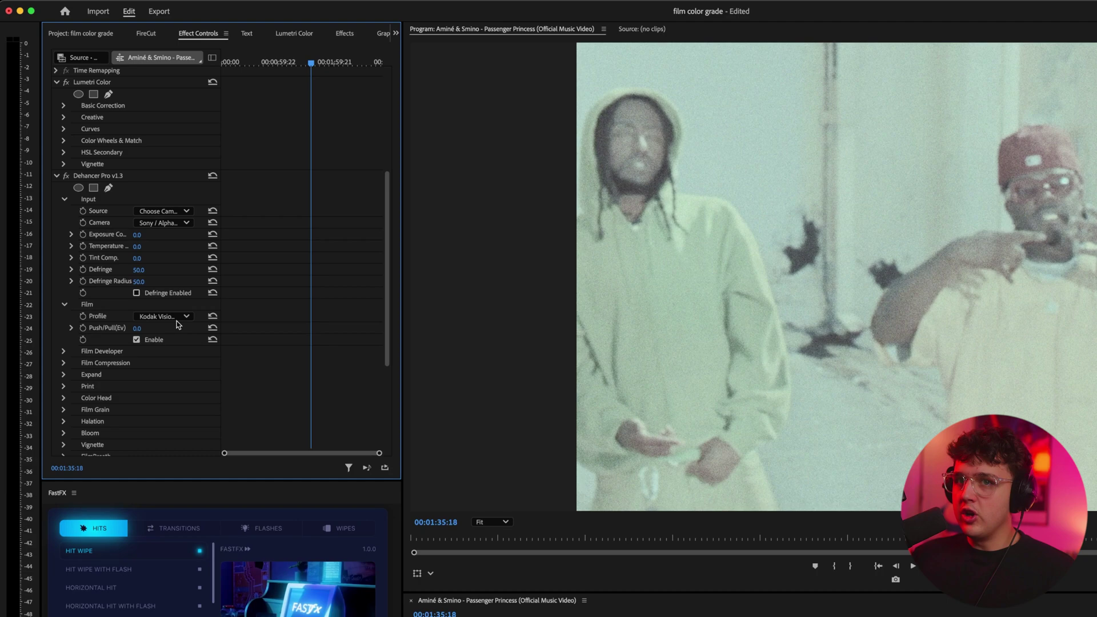
click(177, 317)
click(174, 359)
click(175, 315)
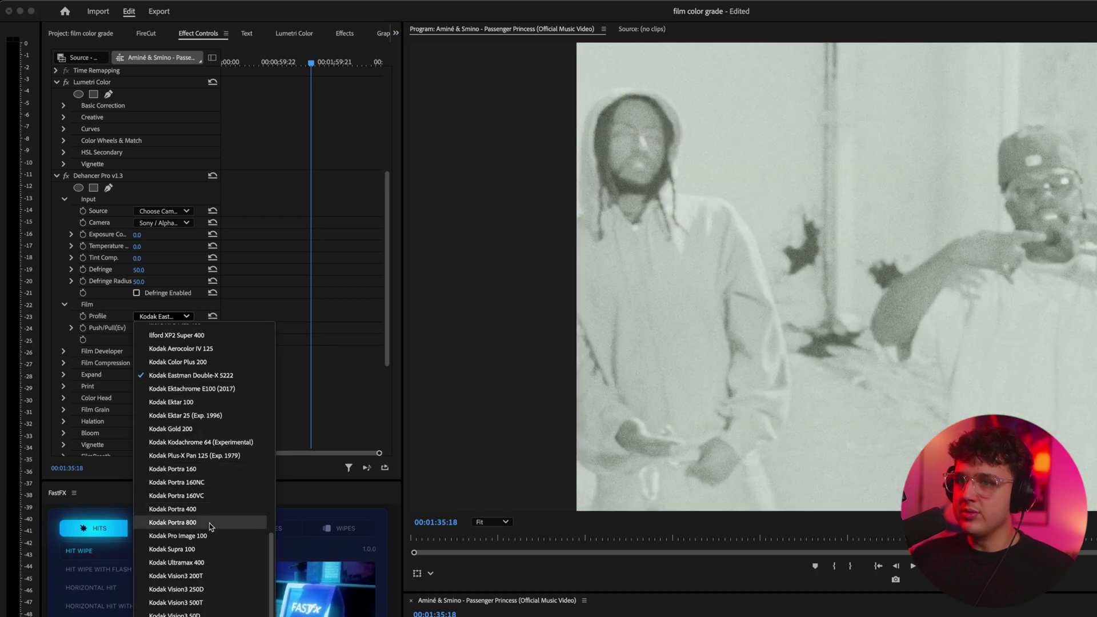
click(172, 522)
click(172, 317)
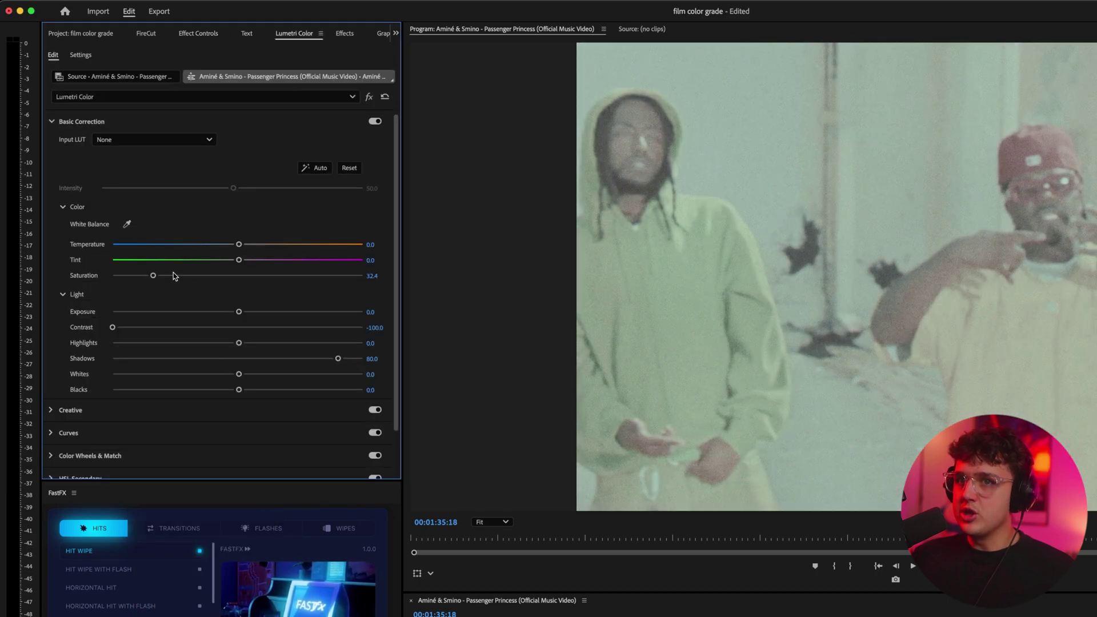
click(254, 327)
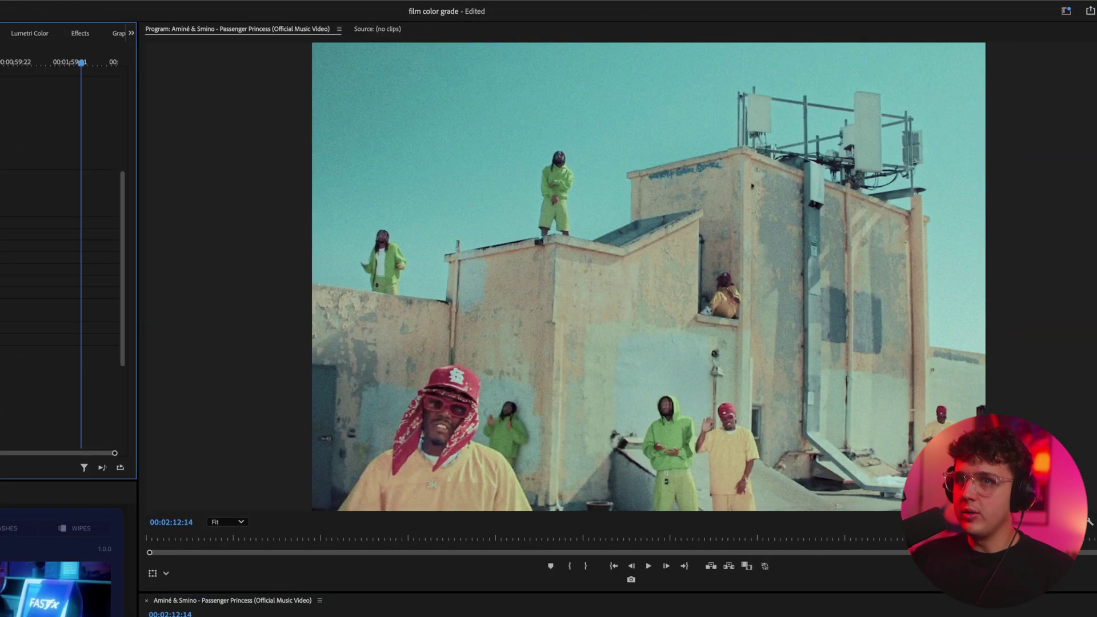
Collapse Film Grain, enable Bloom and reopen Dehancer's Halation settings.
scroll(114, 360, down, 2)
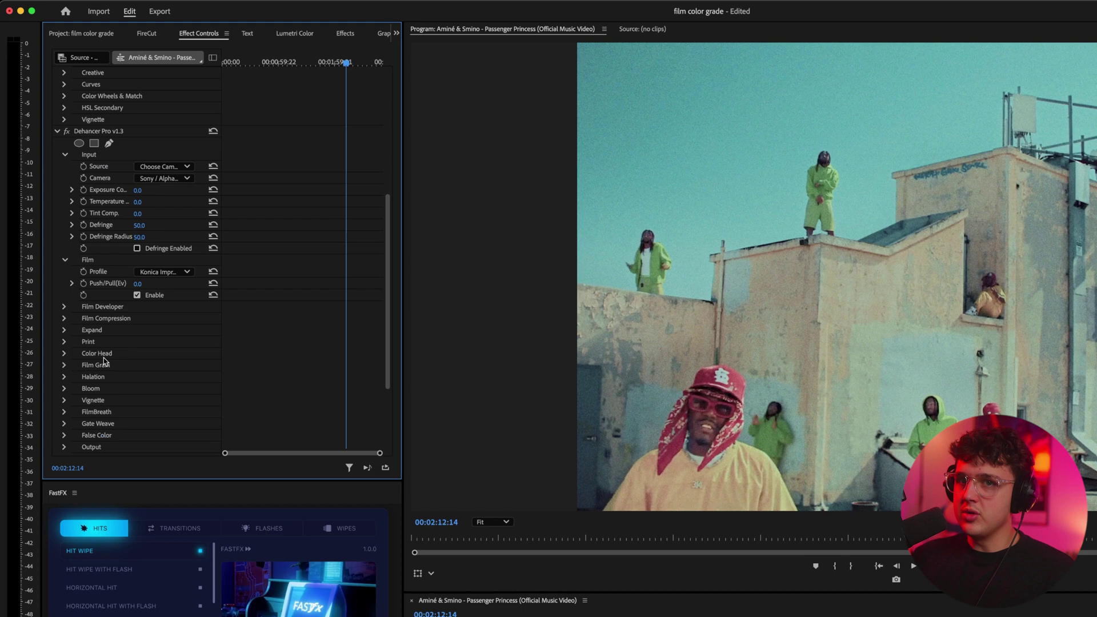
scroll(193, 382, down, 3)
click(67, 228)
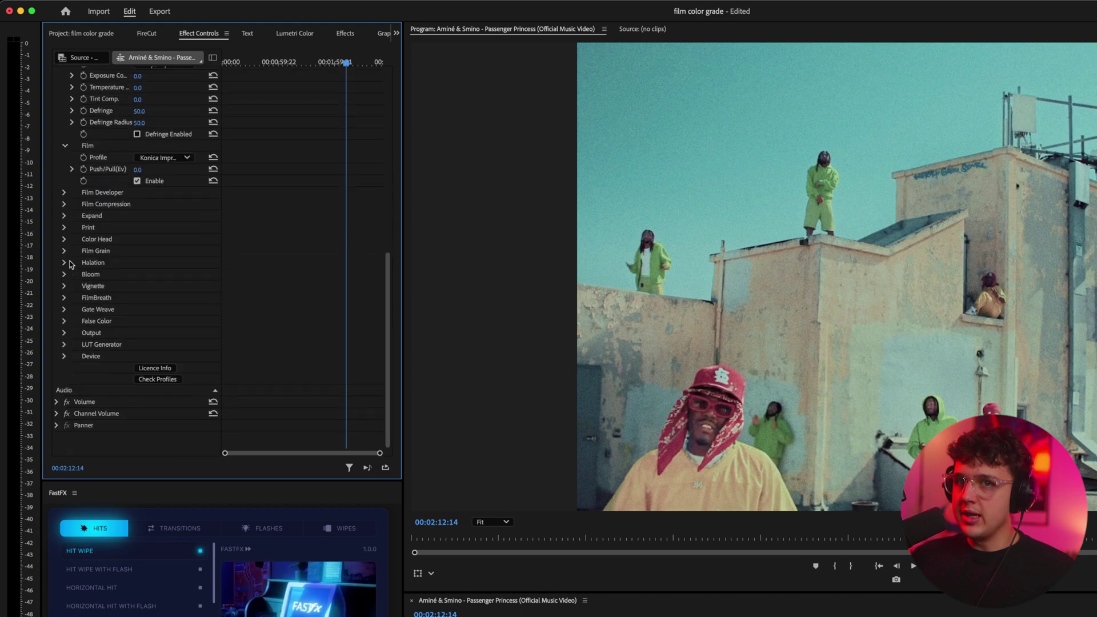
click(65, 262)
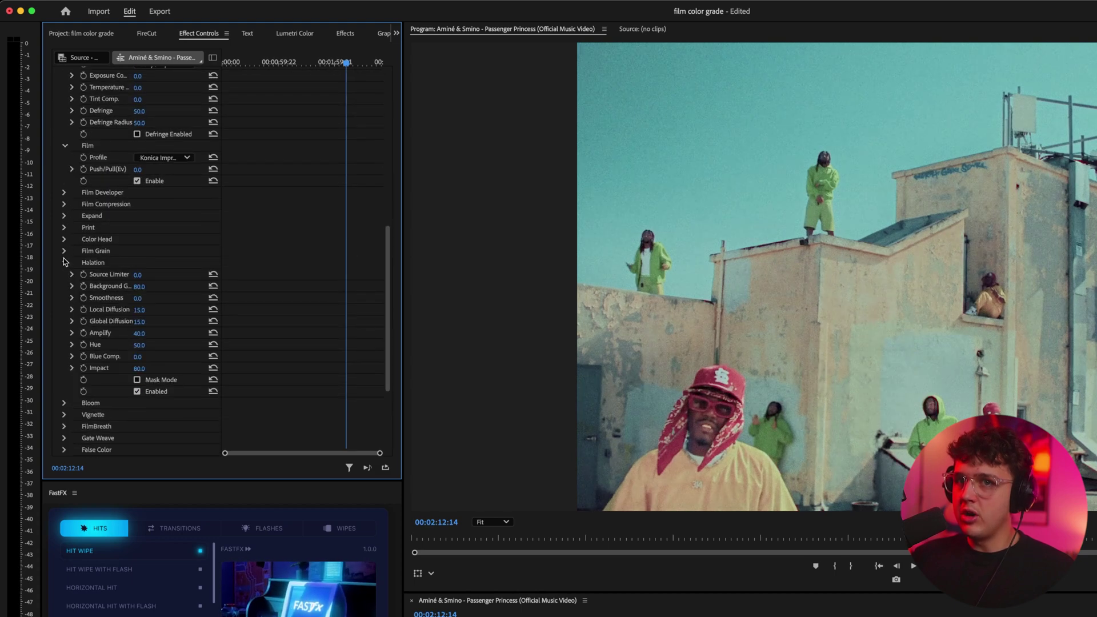
click(65, 262)
click(136, 391)
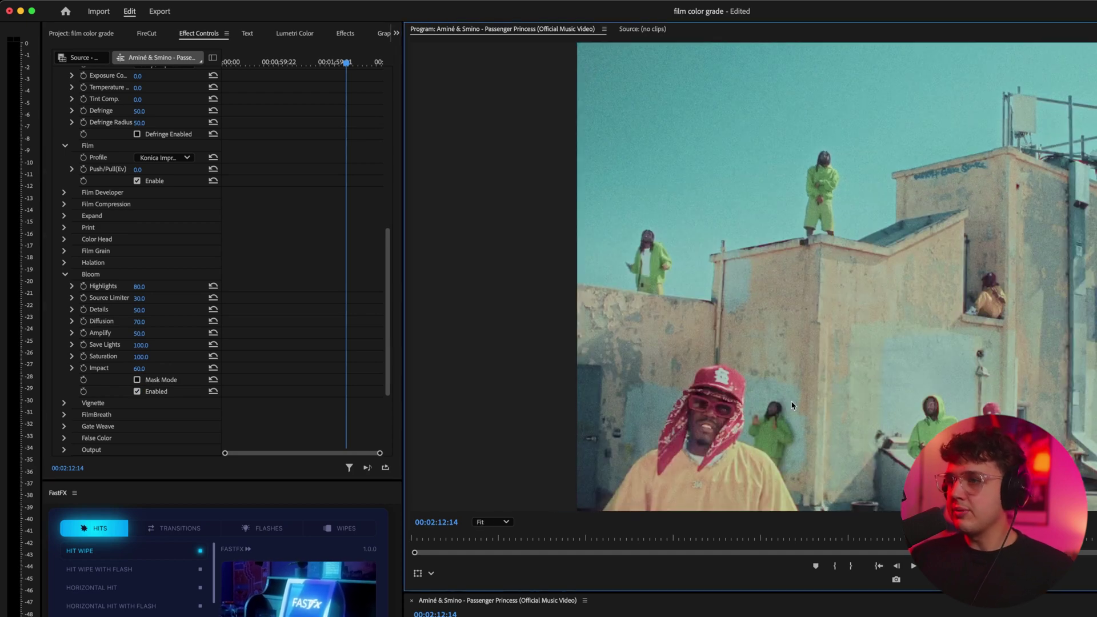
click(65, 262)
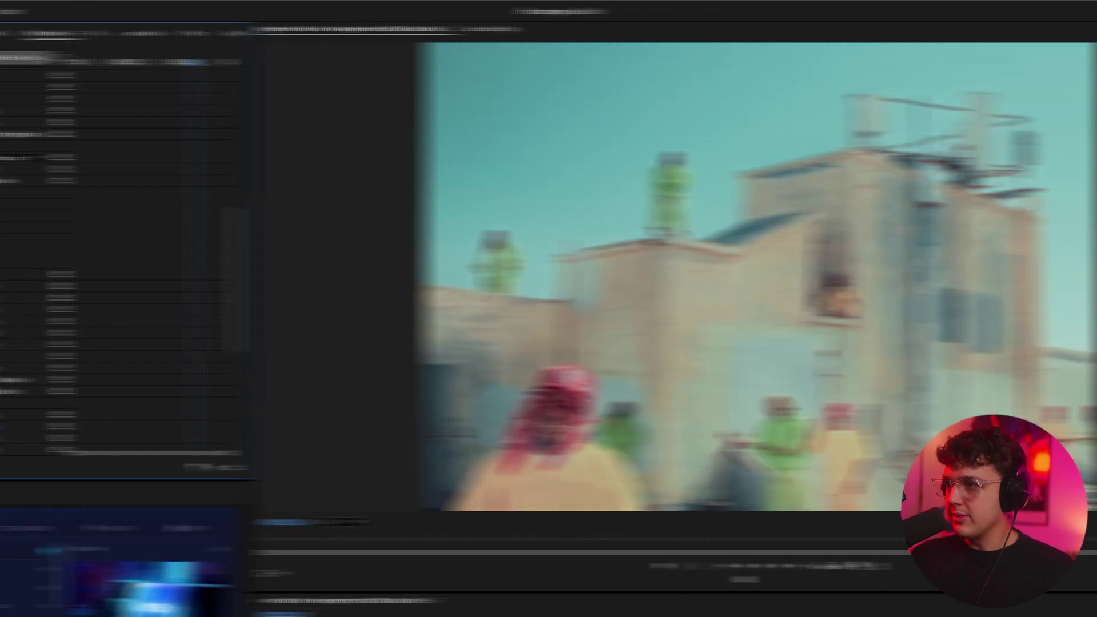
key(Up)
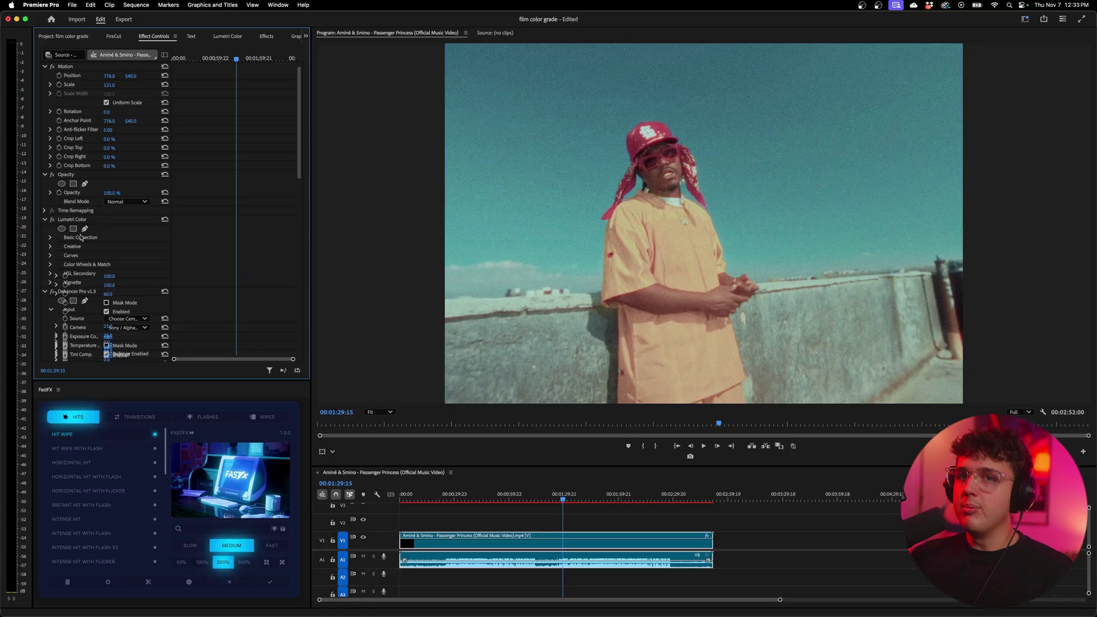
Search YouTube for film grain, browse the results, then close Brave.
scroll(81, 288, down, 3)
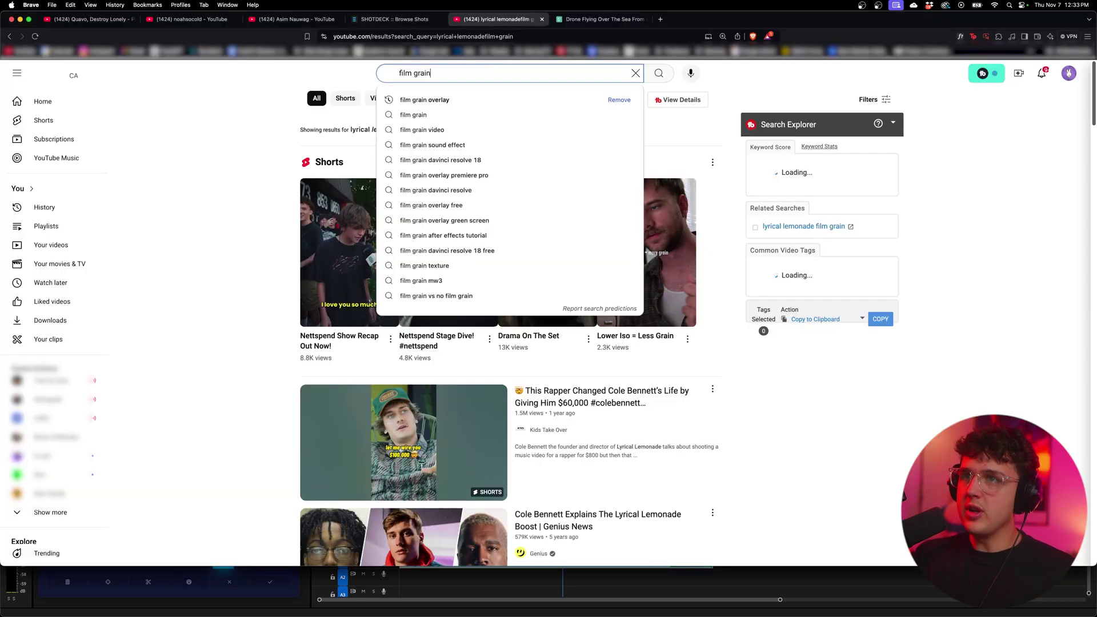
key(Return)
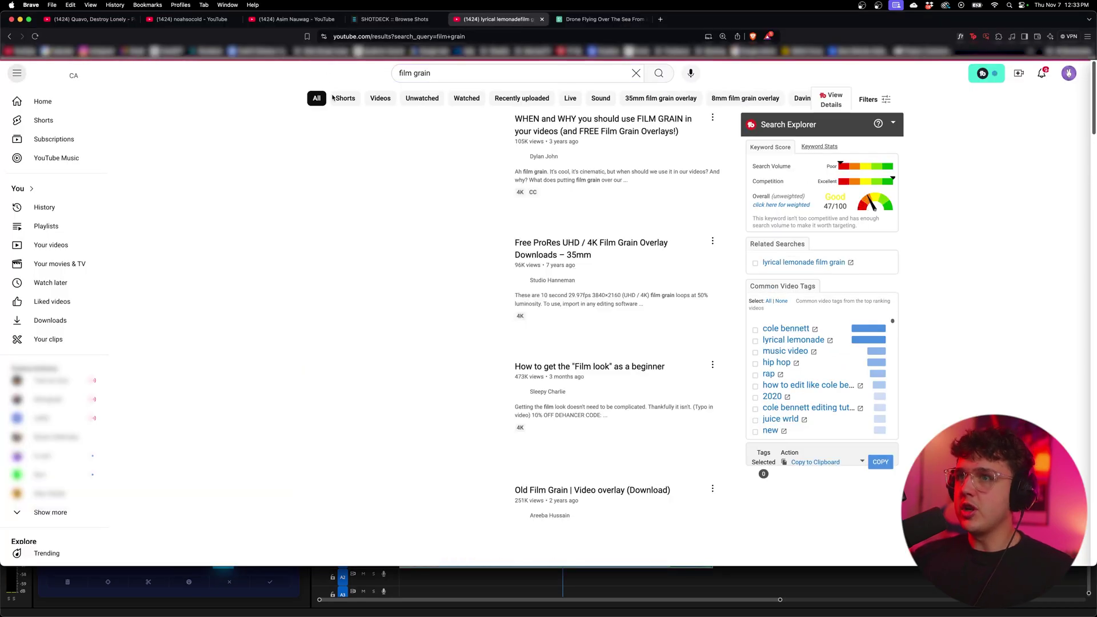
scroll(218, 301, down, 4)
scroll(323, 307, down, 10)
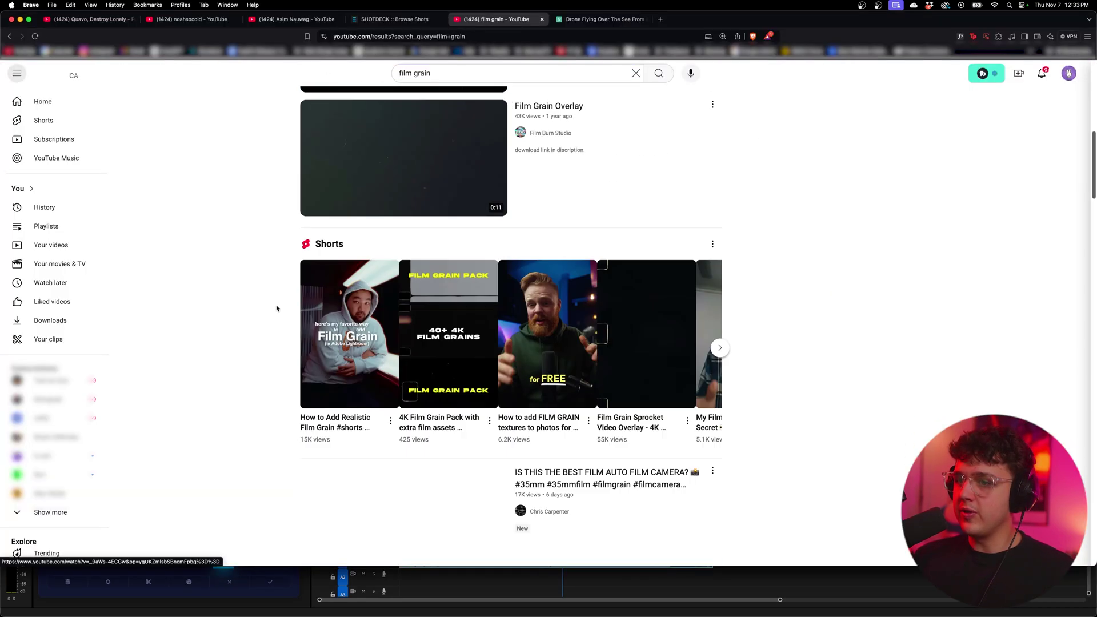
click(19, 19)
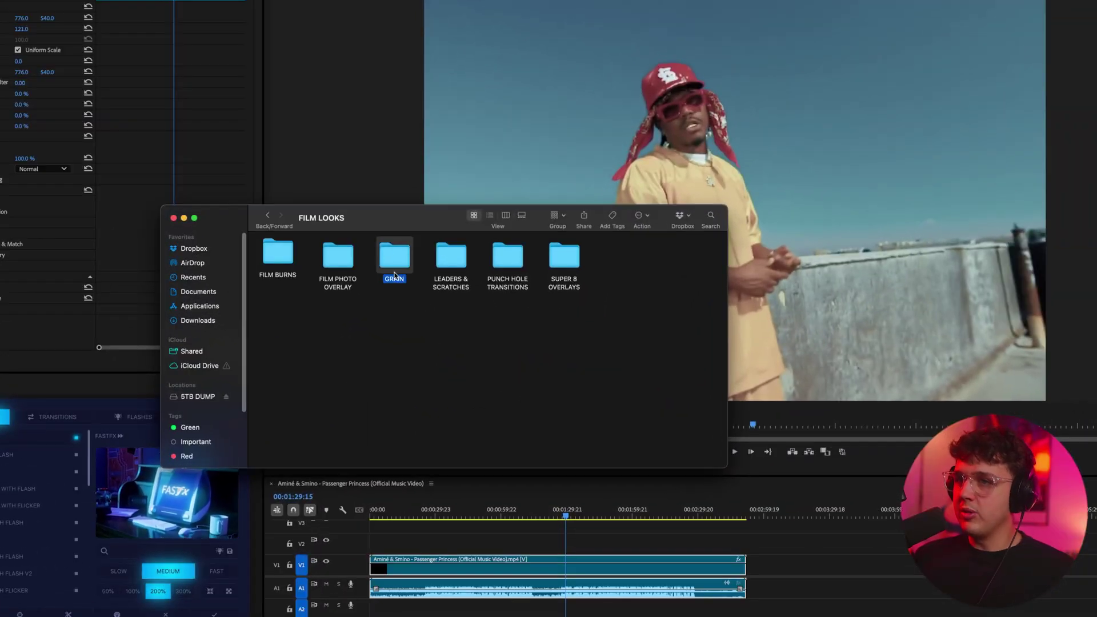
Place the 500T Extra Grain overlay above the video, scale it to 49% and blend it as Overlay.
double_click(394, 275)
drag(459, 265, 568, 543)
click(619, 537)
click(569, 543)
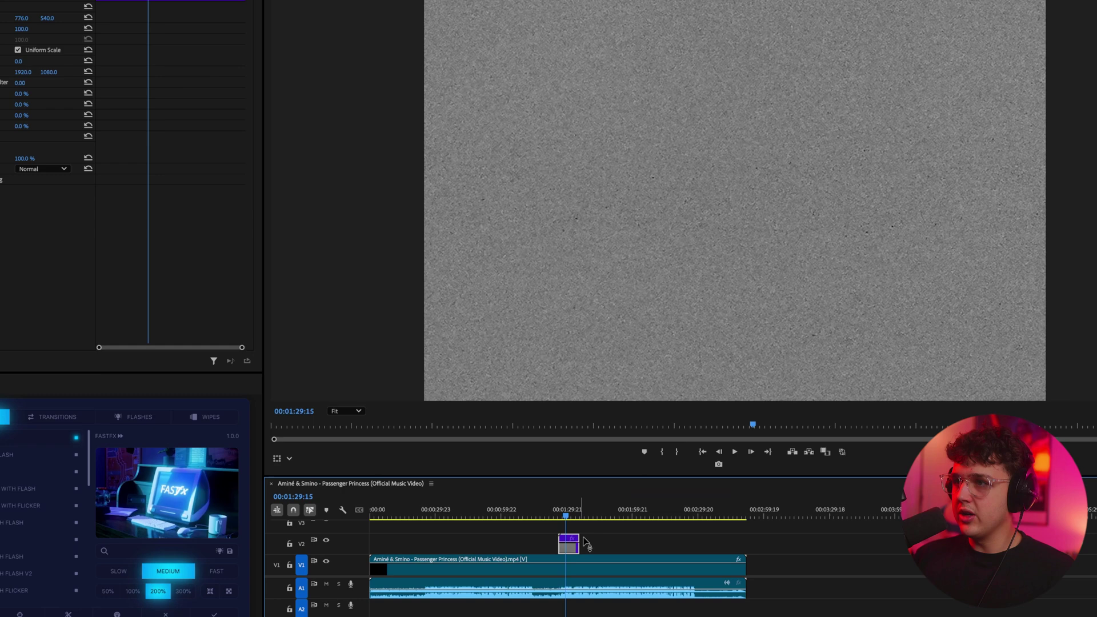
drag(125, 101, 96, 101)
click(134, 240)
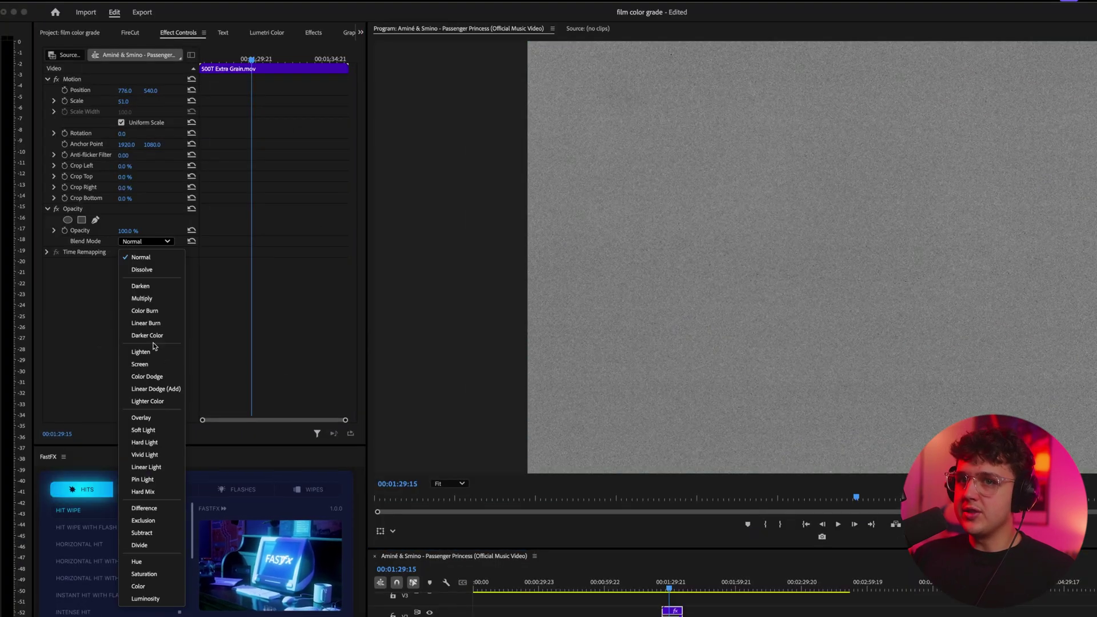
click(137, 417)
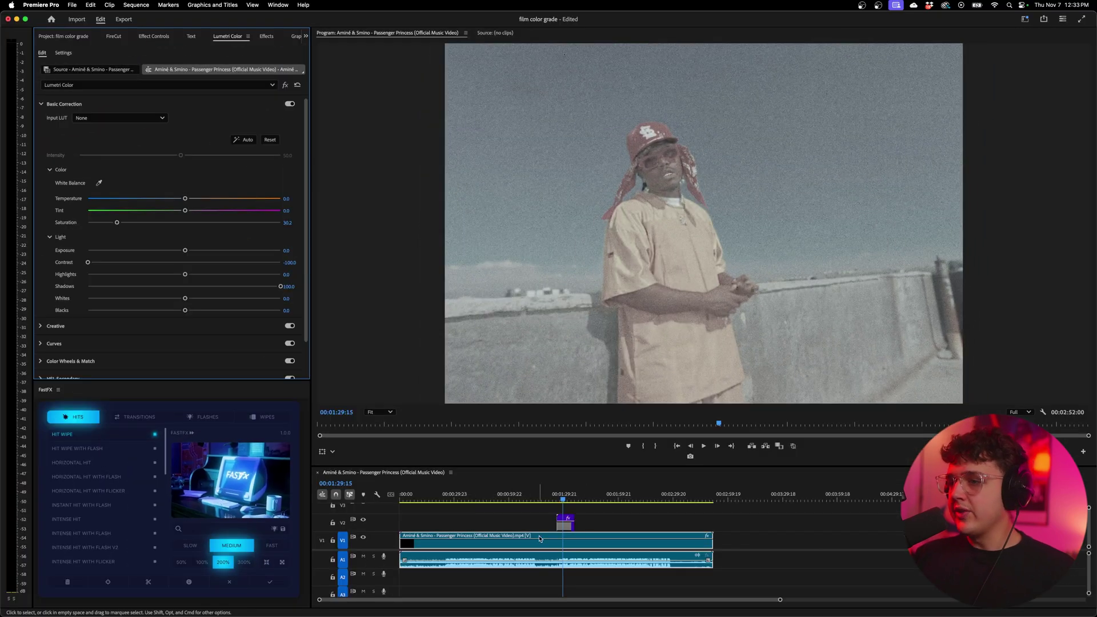
Select the V1 clip and load FILM2.cube as the Lumetri Creative look.
click(611, 519)
click(573, 540)
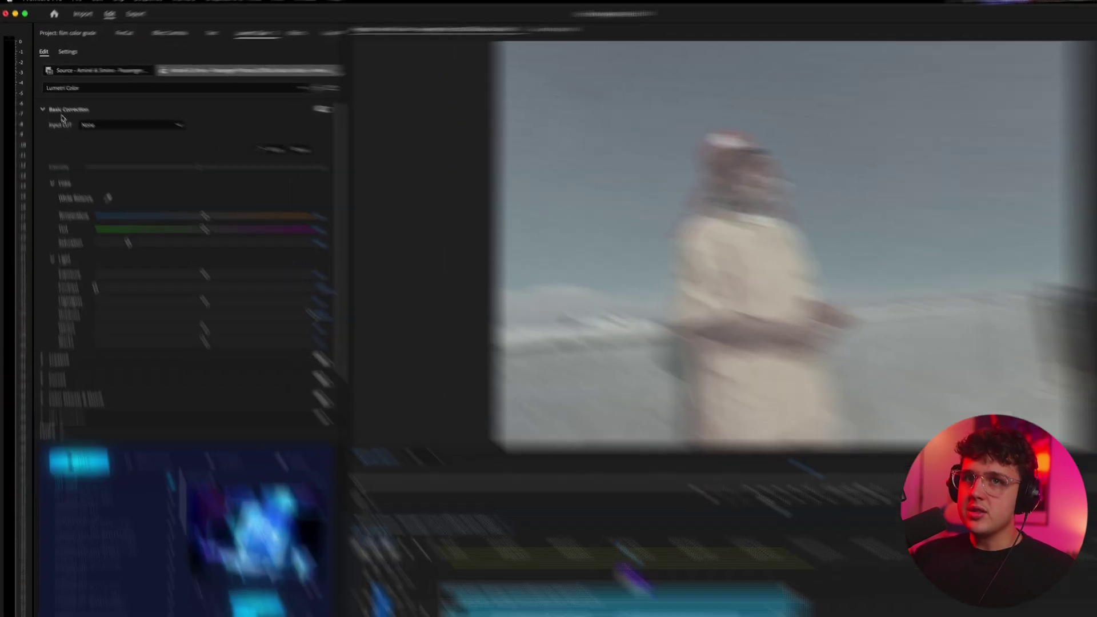
click(41, 104)
click(45, 121)
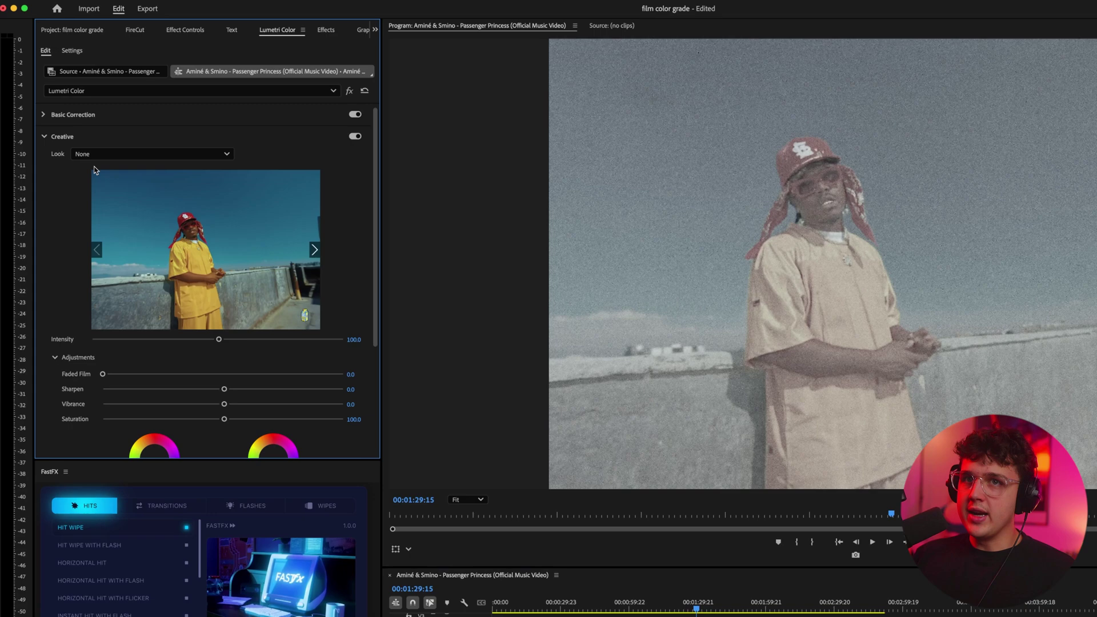
click(98, 154)
click(102, 190)
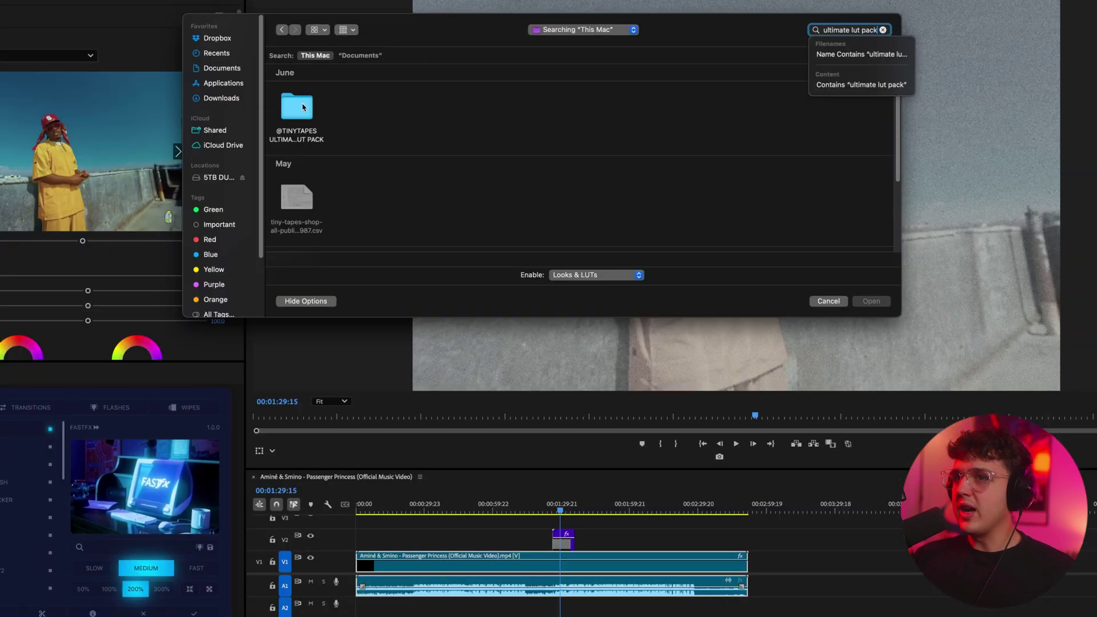
double_click(303, 107)
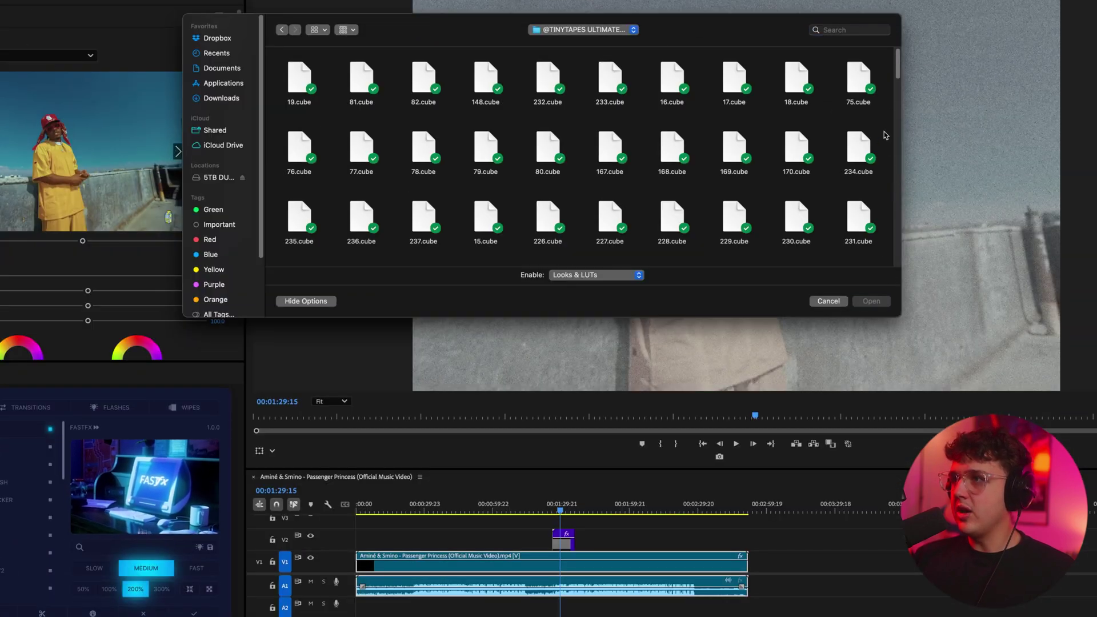
scroll(885, 135, down, 10)
click(685, 402)
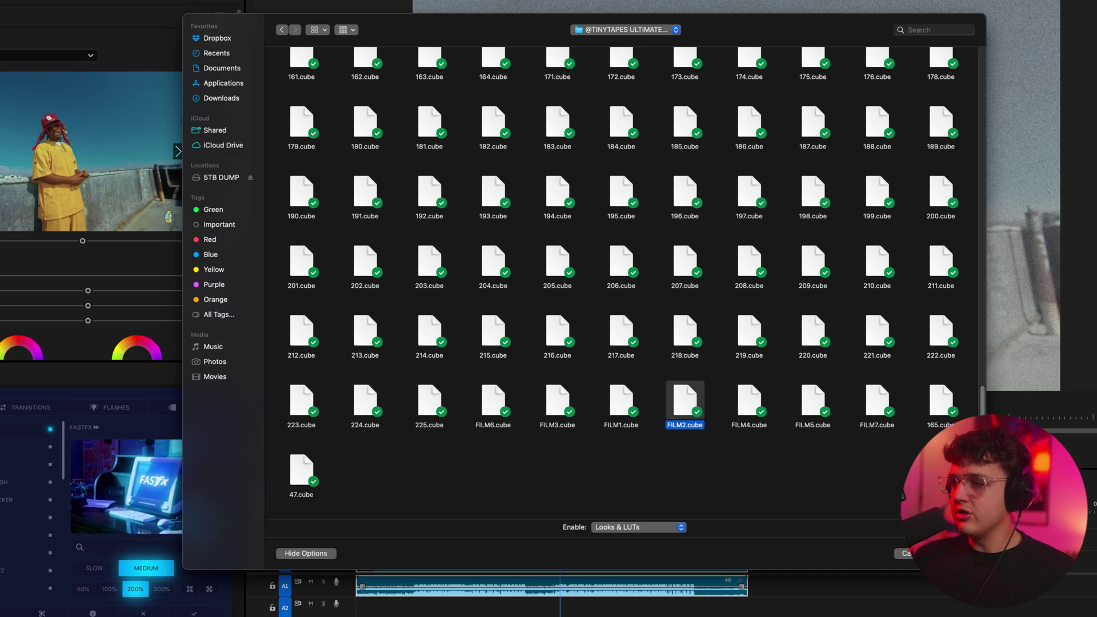
key(Return)
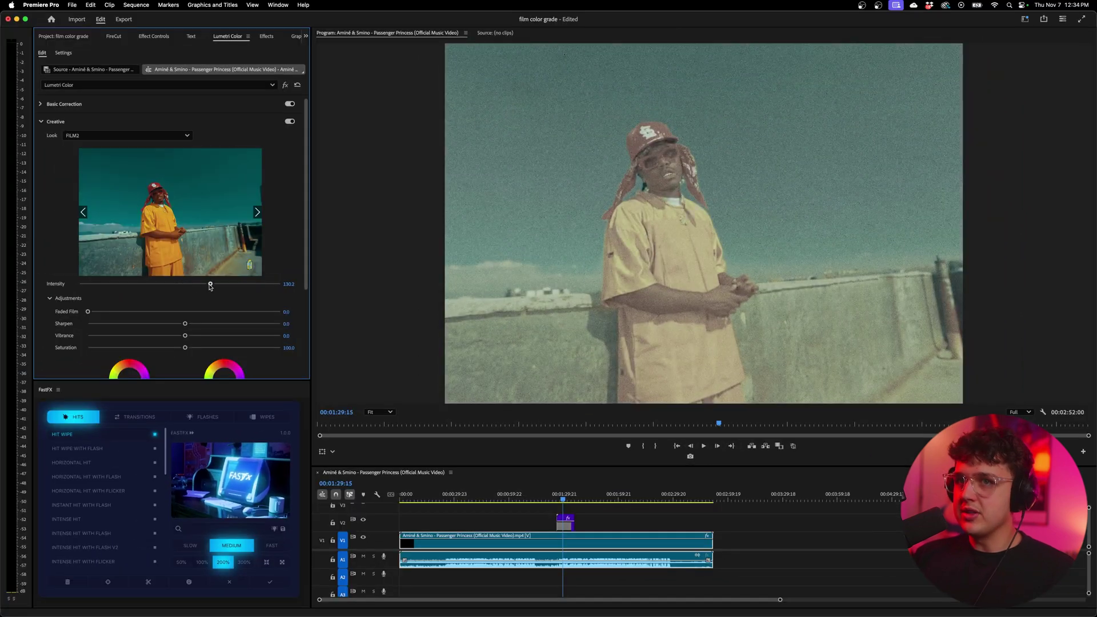
Raise FILM2 intensity to 136.2, contrast to -7.1 and saturation to 69.8, then preview.
drag(217, 287, 230, 288)
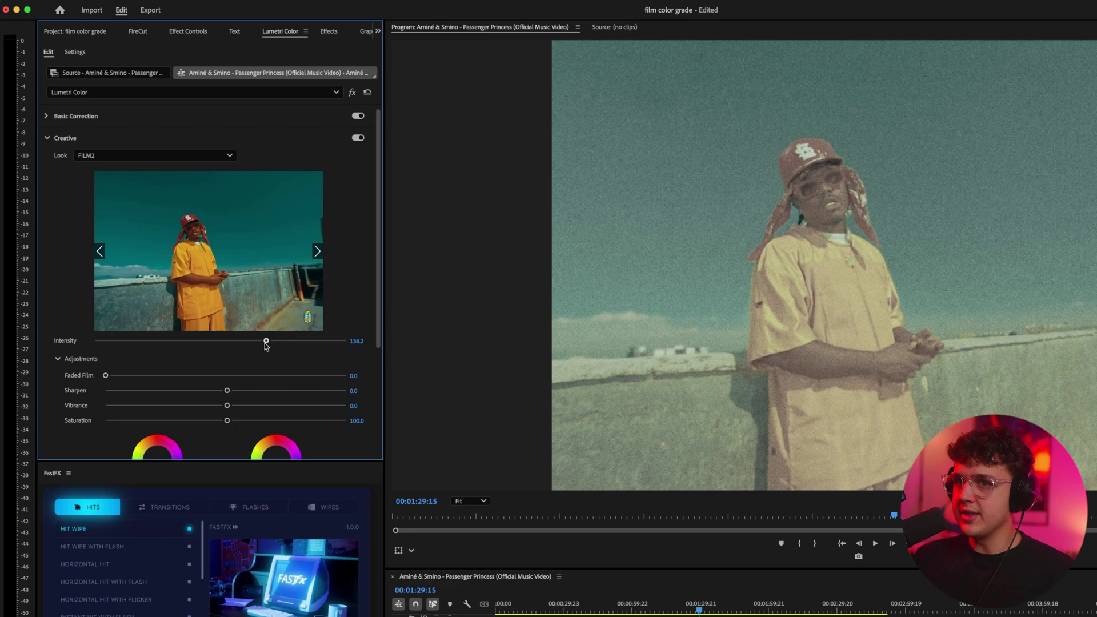
click(89, 118)
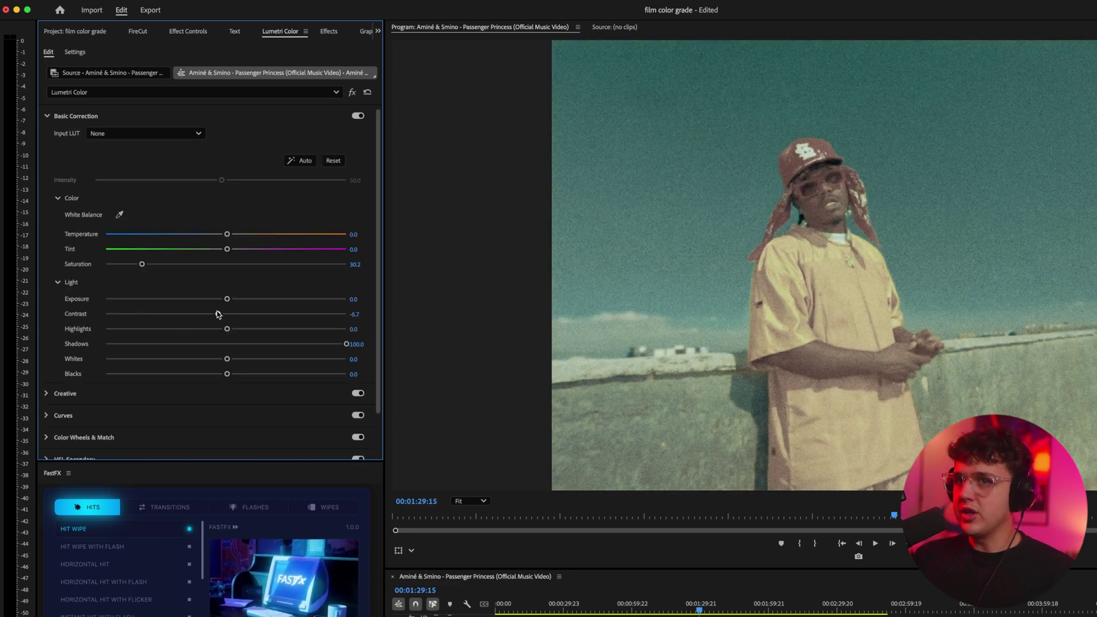
drag(167, 267, 186, 270)
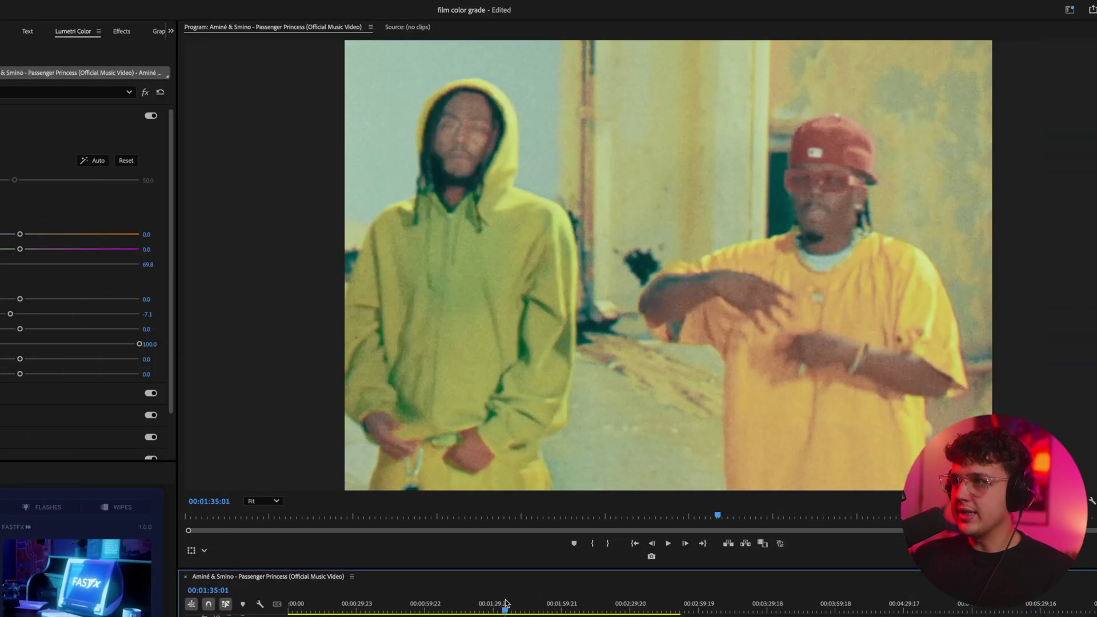
click(705, 604)
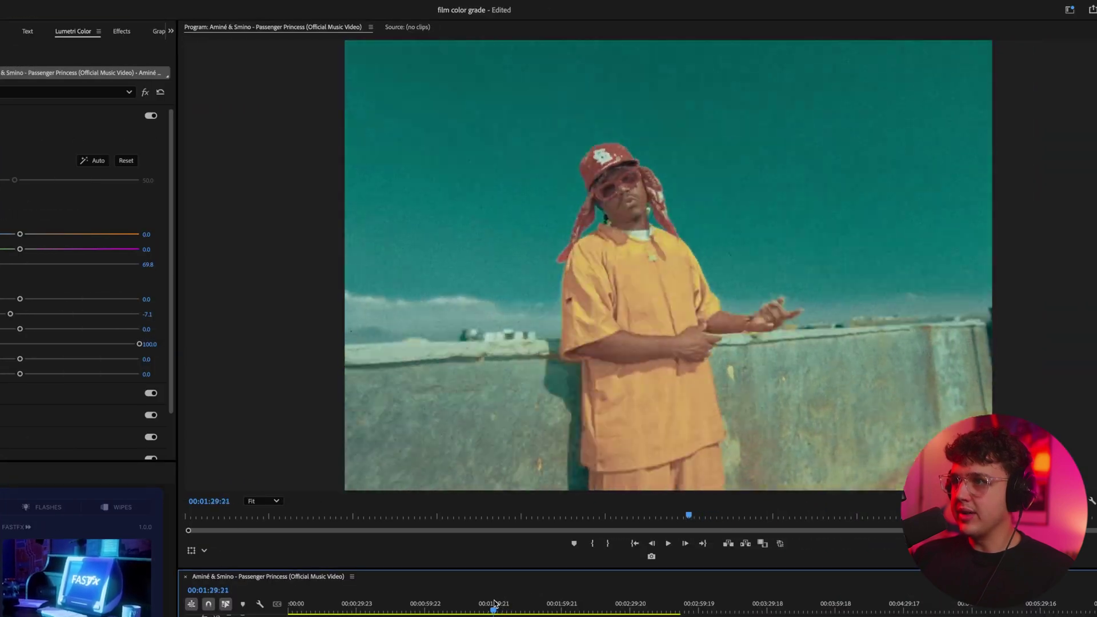
drag(495, 604, 501, 606)
Razor the V1 clip at the grain clip's edges and copy that section onto V2.
key(equal)
key(equal)
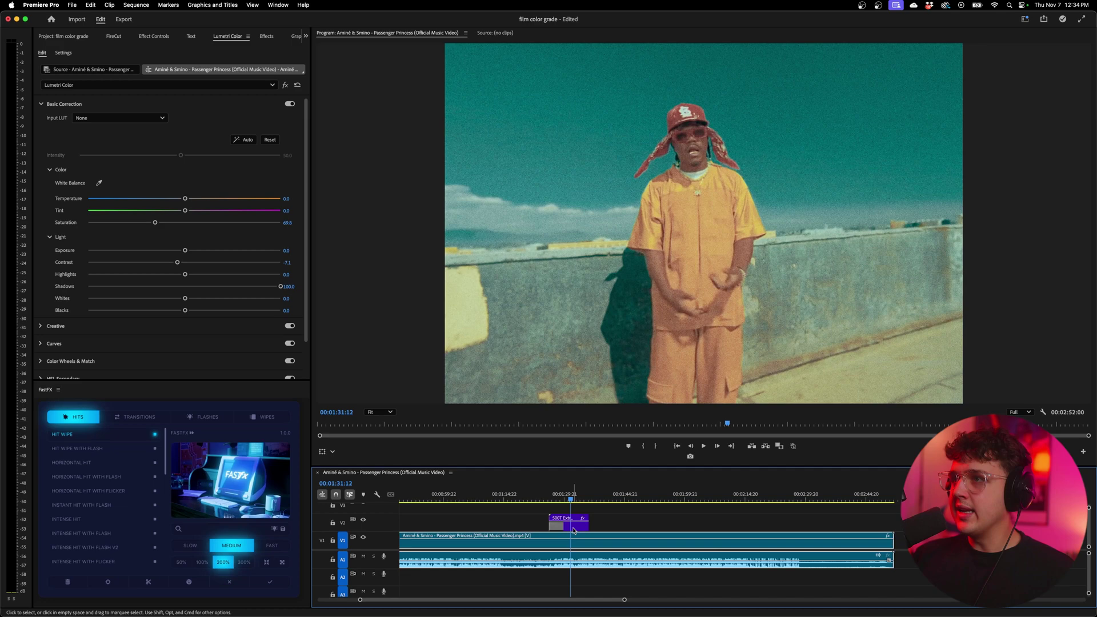
drag(560, 530, 566, 509)
drag(581, 465, 581, 370)
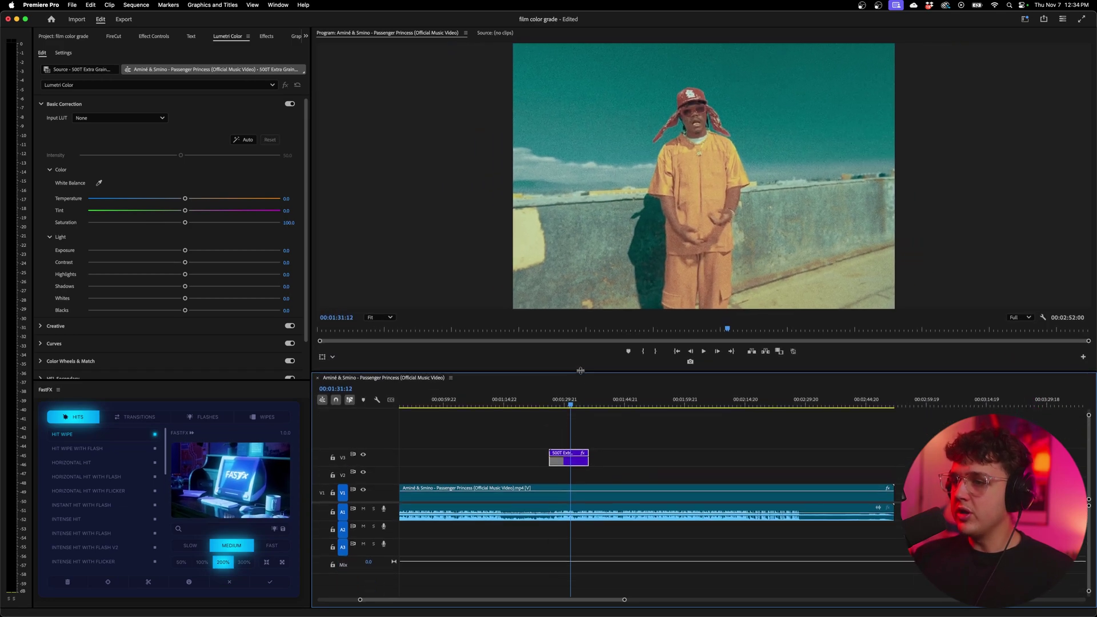
click(567, 499)
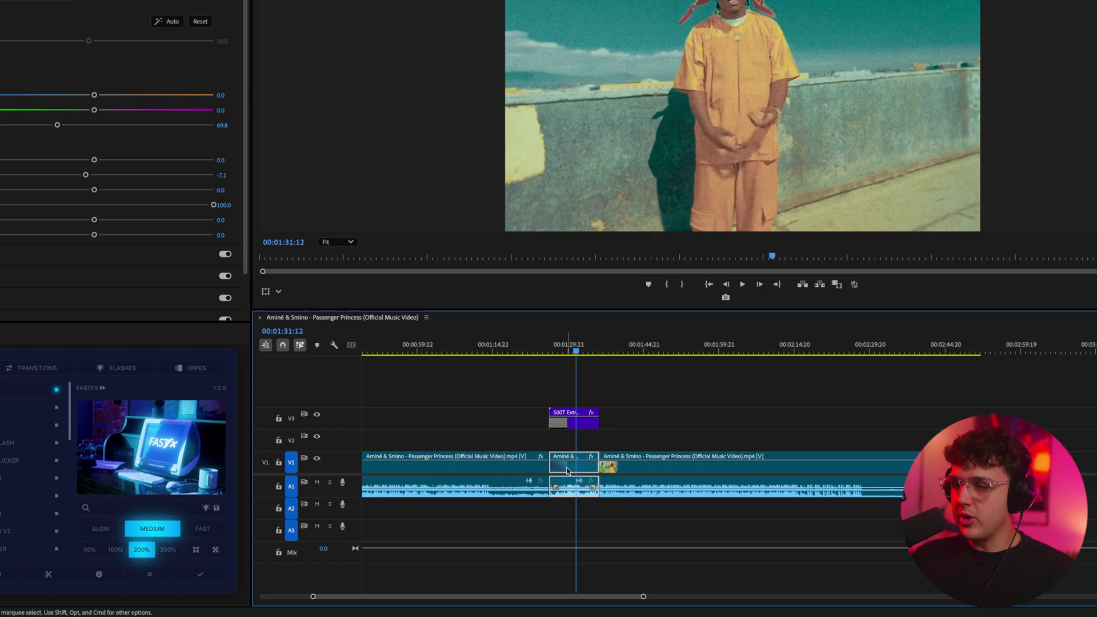
drag(568, 468, 568, 441)
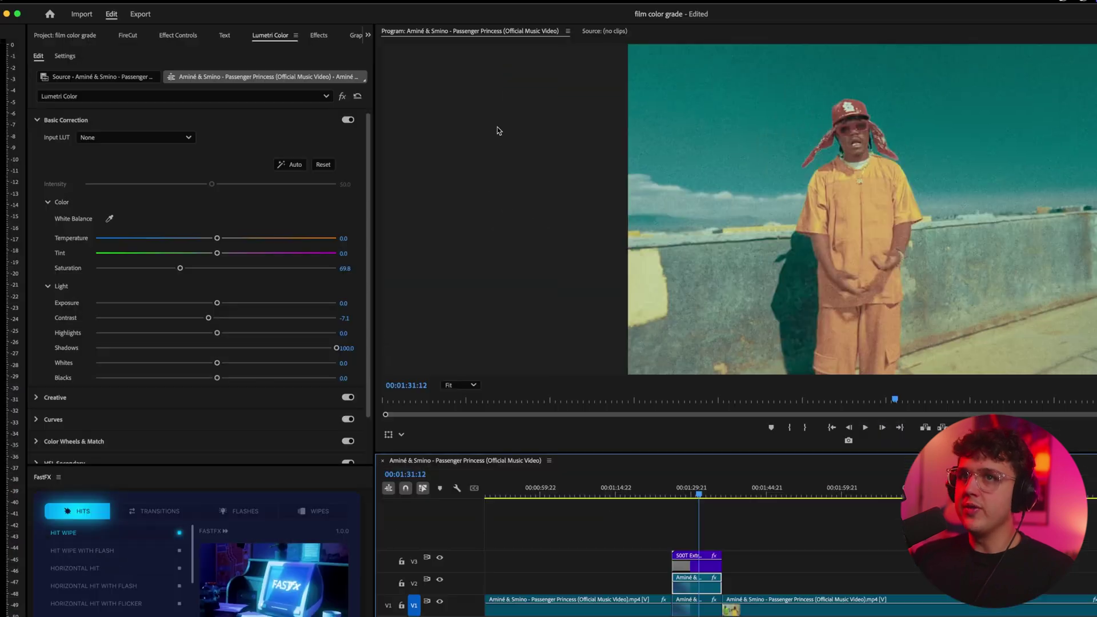
click(320, 36)
click(40, 76)
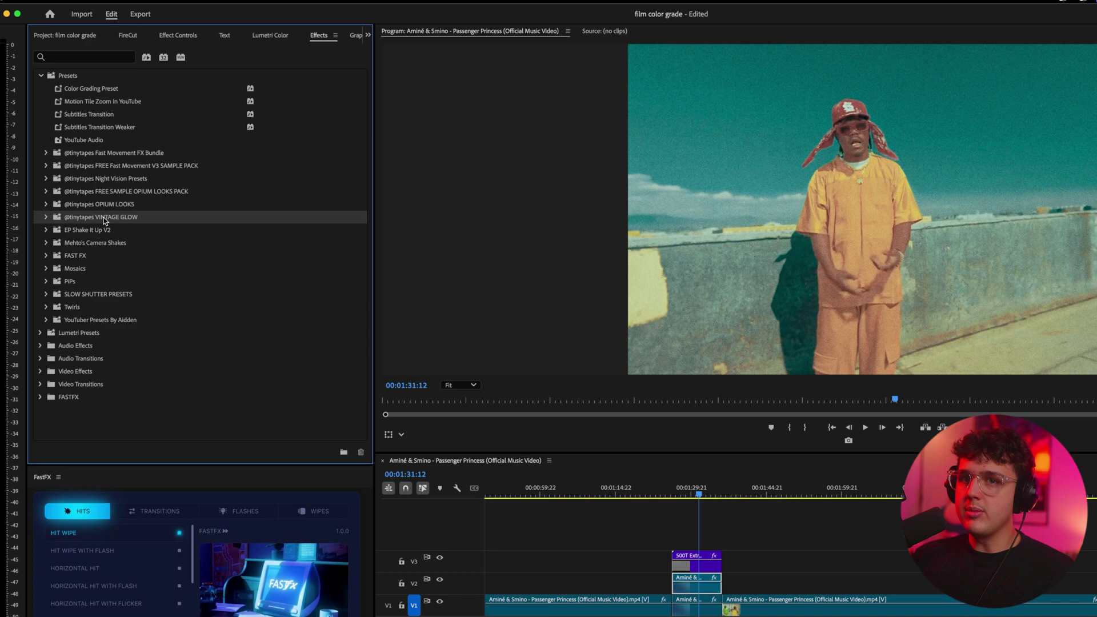
click(47, 217)
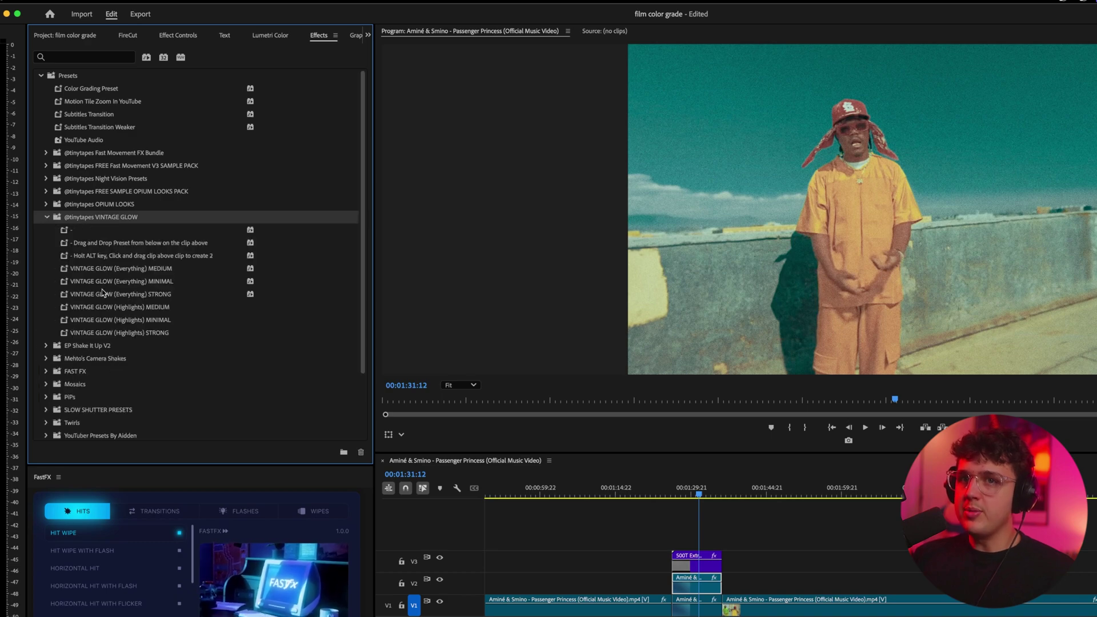
click(116, 282)
click(125, 326)
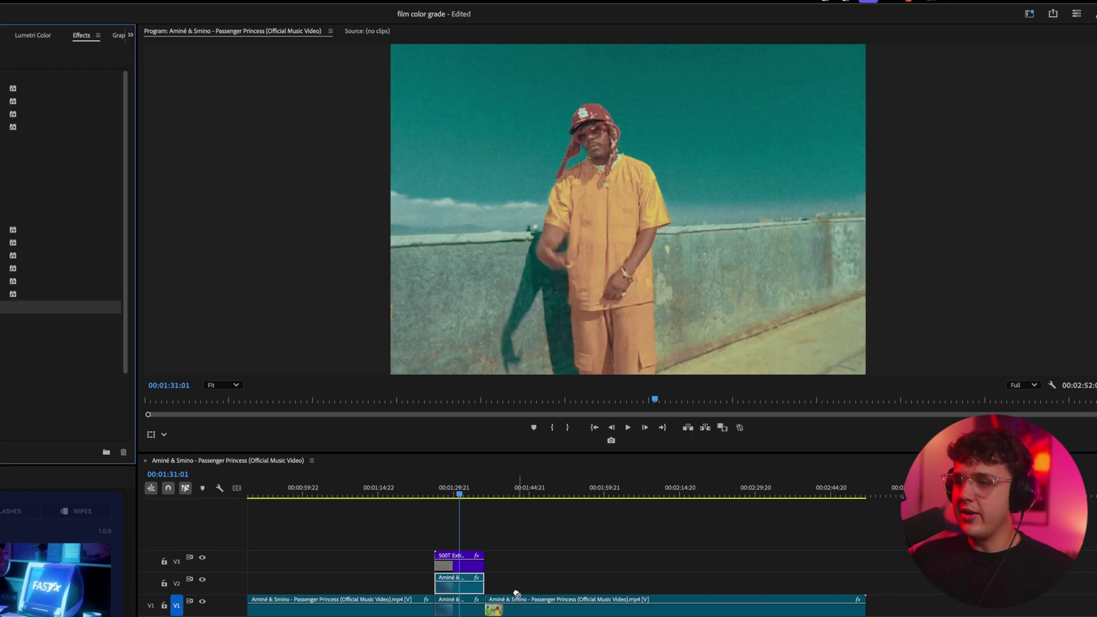
drag(516, 594, 475, 584)
drag(451, 488, 526, 489)
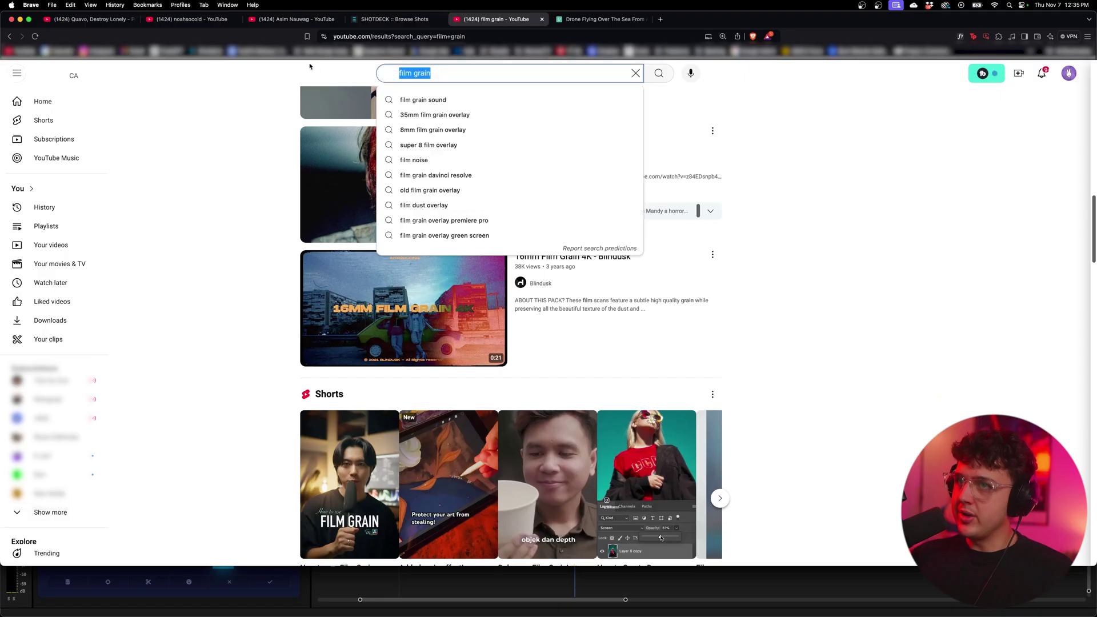
Search YouTube for 'film luts free' and scroll through the results.
text(film luts)
key(Return)
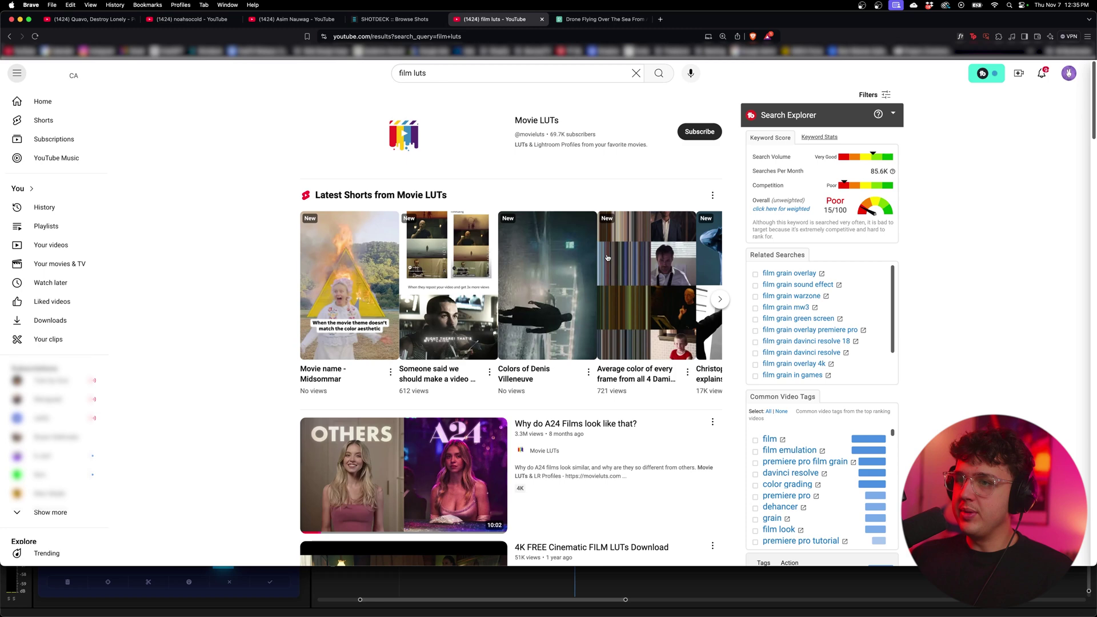
text(free)
key(Return)
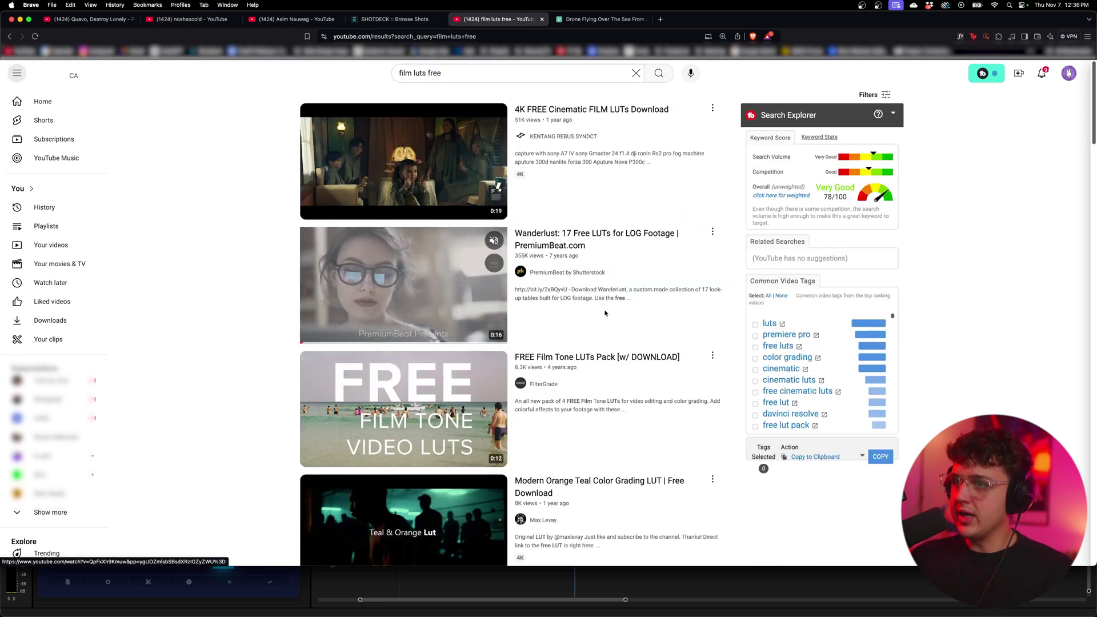
mouse_move(431, 400)
scroll(442, 373, down, 2)
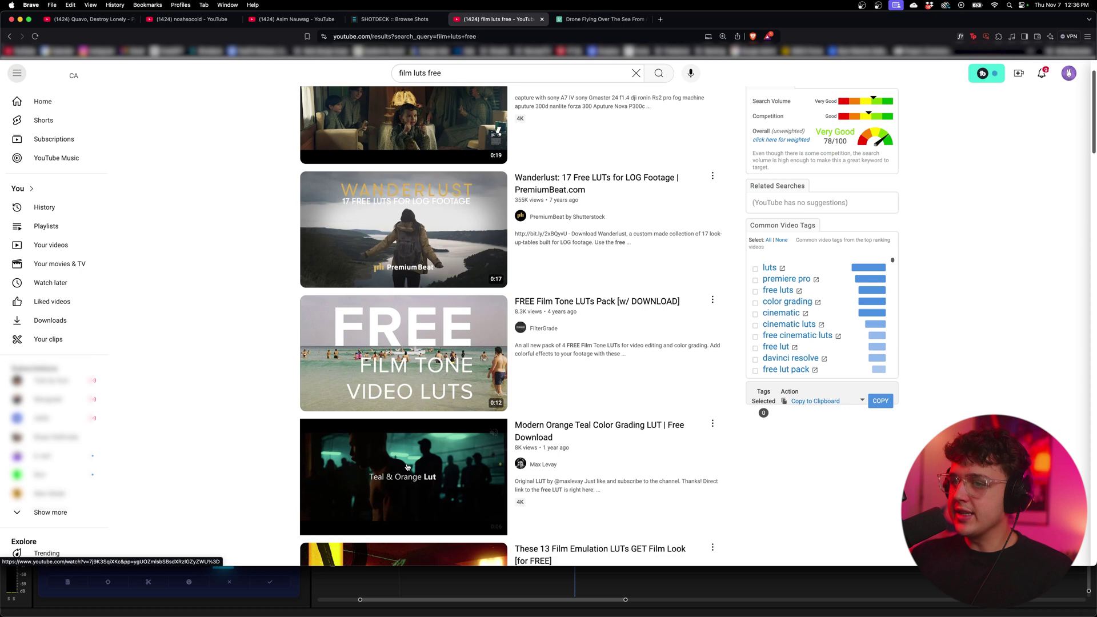
Back in Premiere, cool the Lumetri Basic Correction to Temperature -13.8 and Tint -23.6.
click(21, 20)
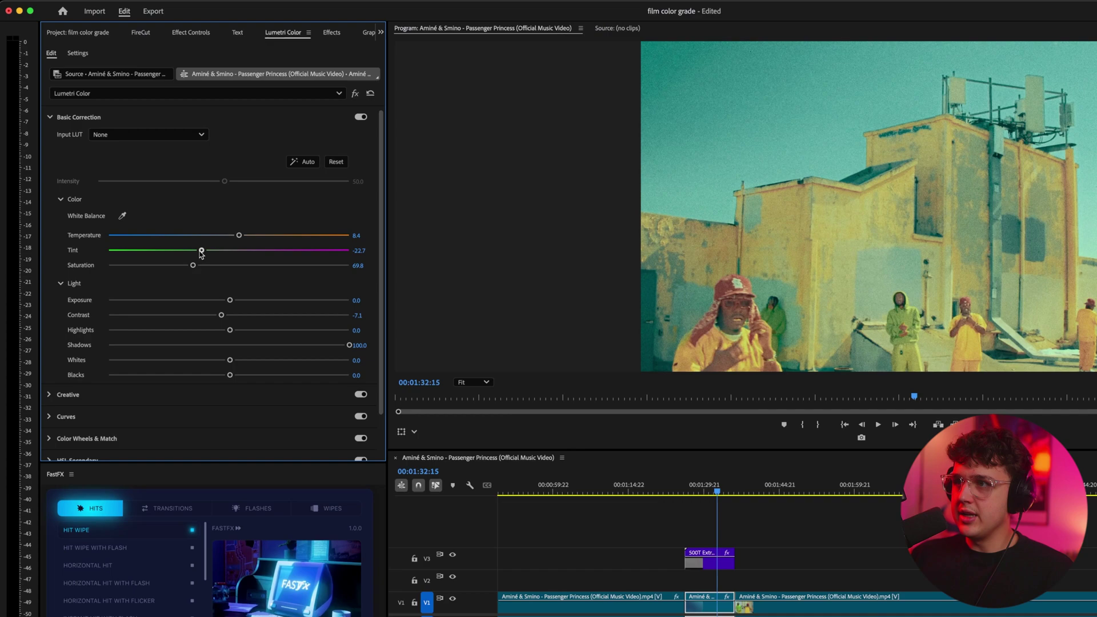
drag(201, 254, 200, 252)
click(213, 235)
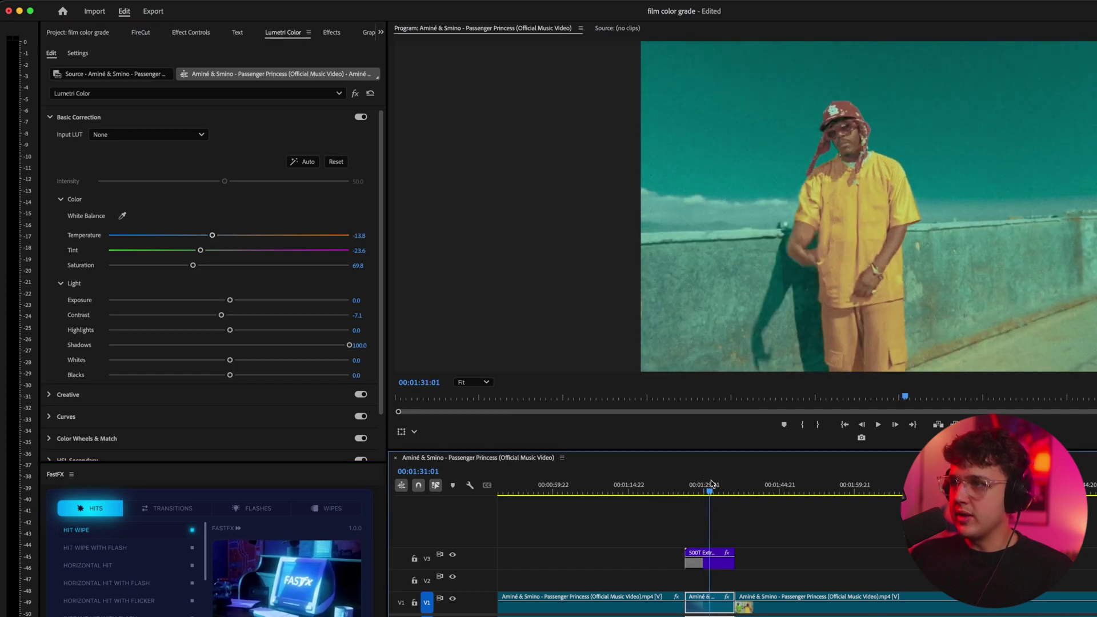